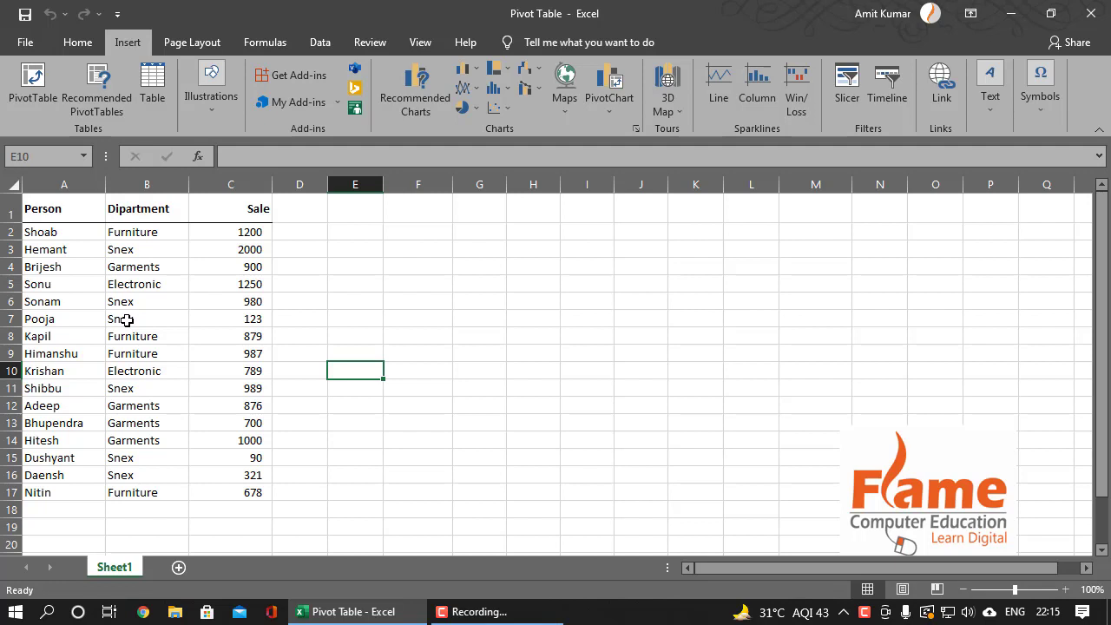
# Examine the source table's person, department and sale entries row by row
pyautogui.click(126, 320)
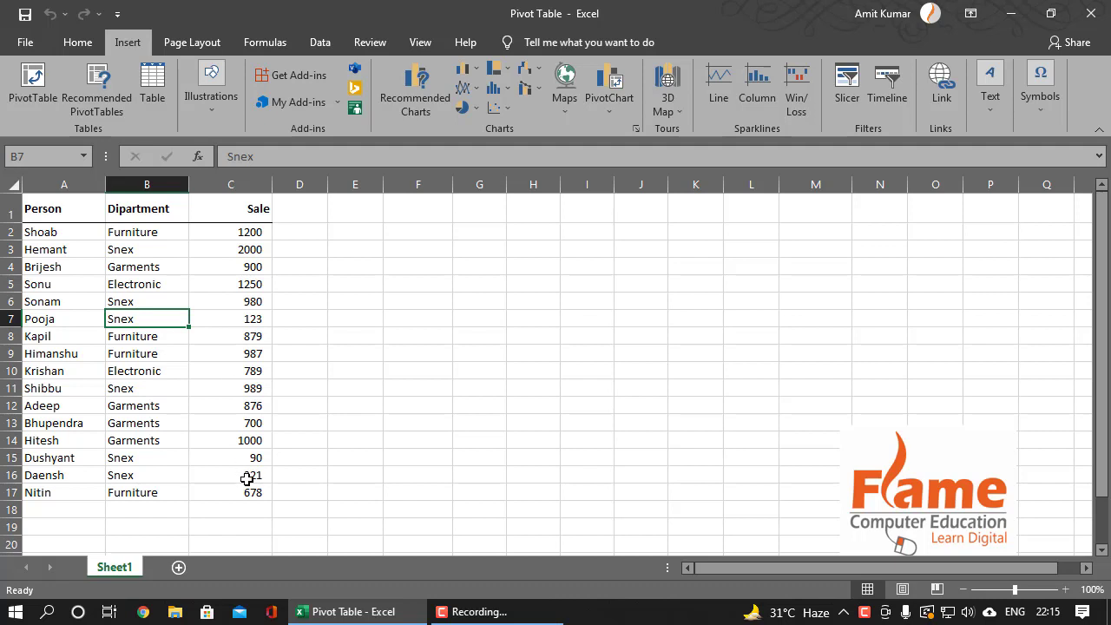
pyautogui.click(25, 233)
pyautogui.click(130, 236)
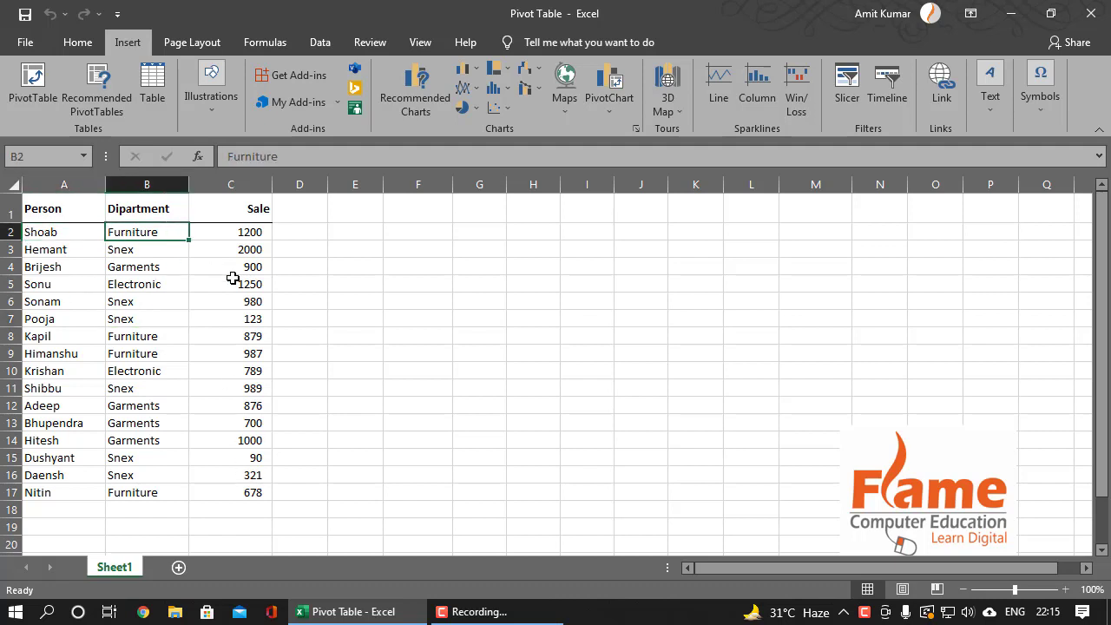
pyautogui.click(247, 231)
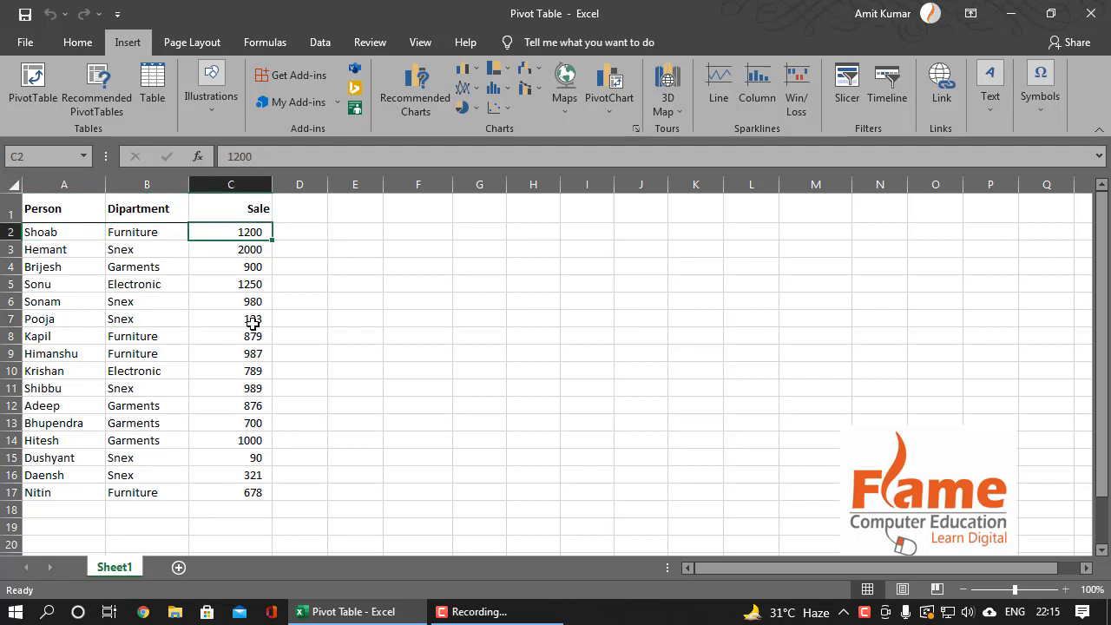
pyautogui.click(47, 252)
pyautogui.click(148, 254)
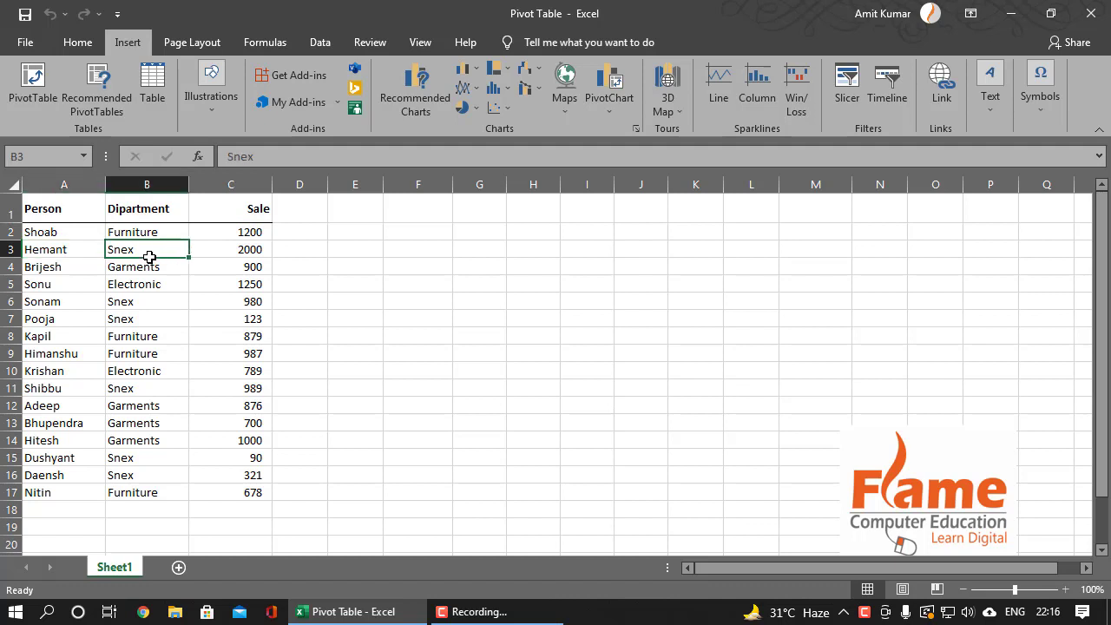
pyautogui.click(216, 244)
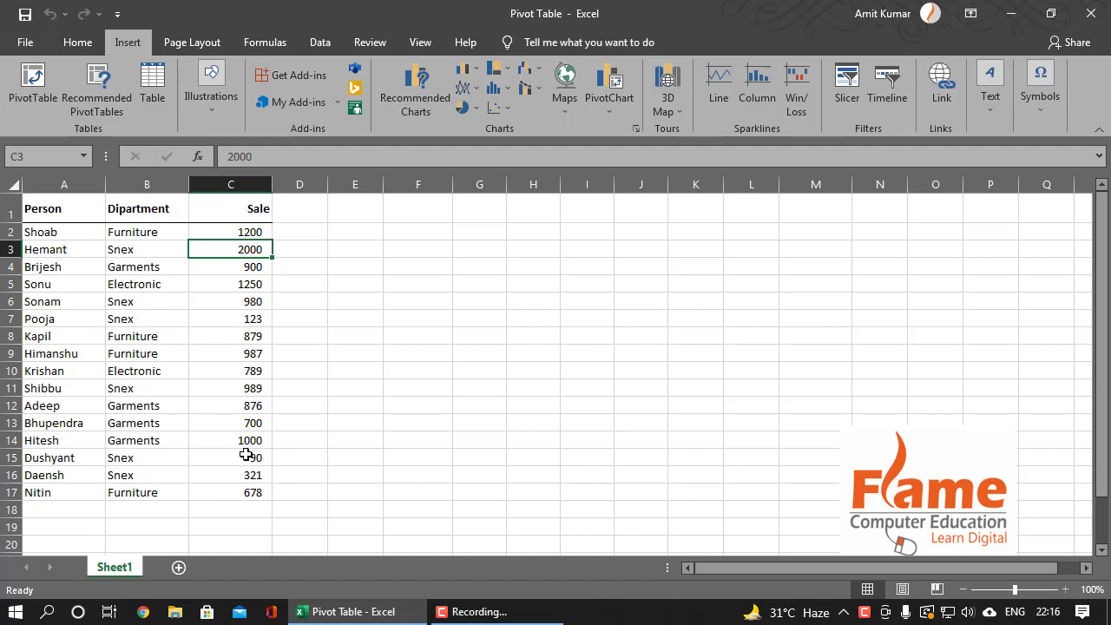
pyautogui.click(216, 404)
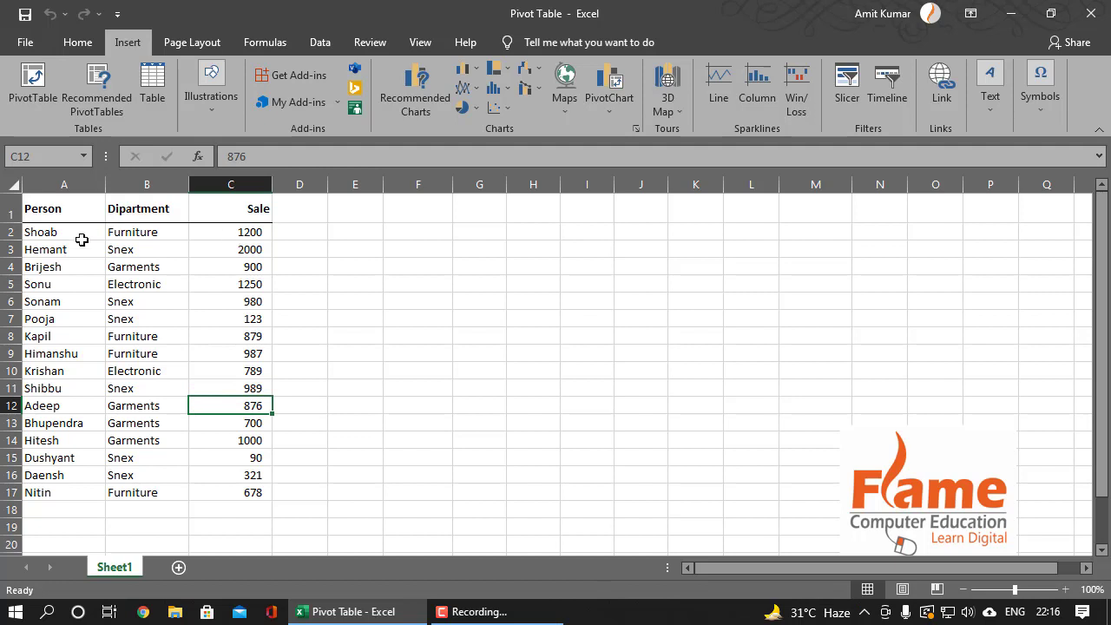
pyautogui.click(163, 329)
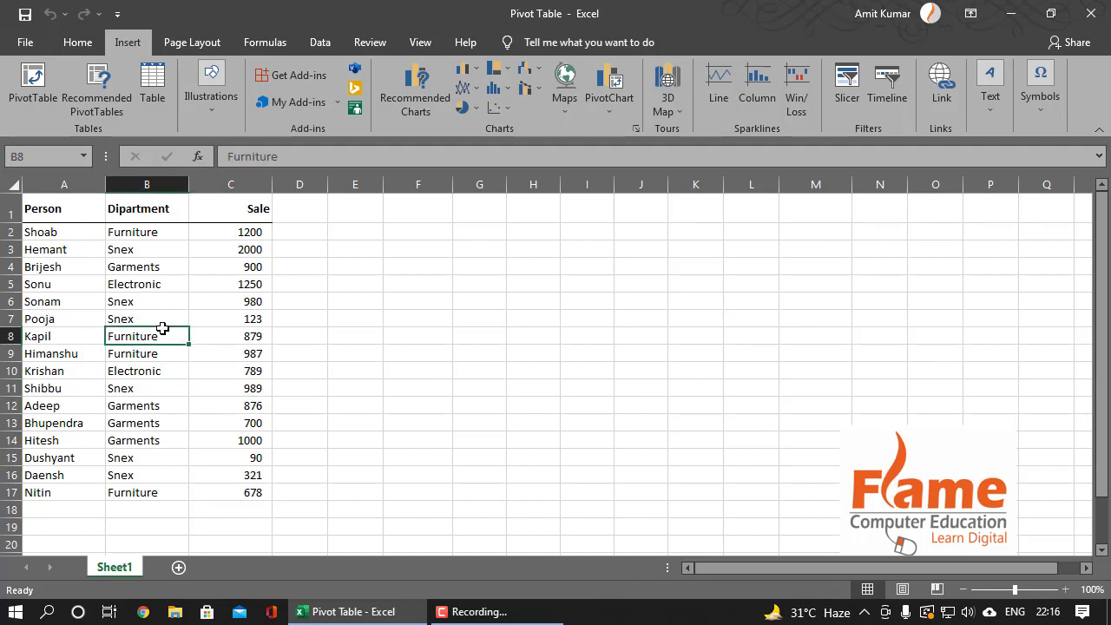
pyautogui.click(340, 316)
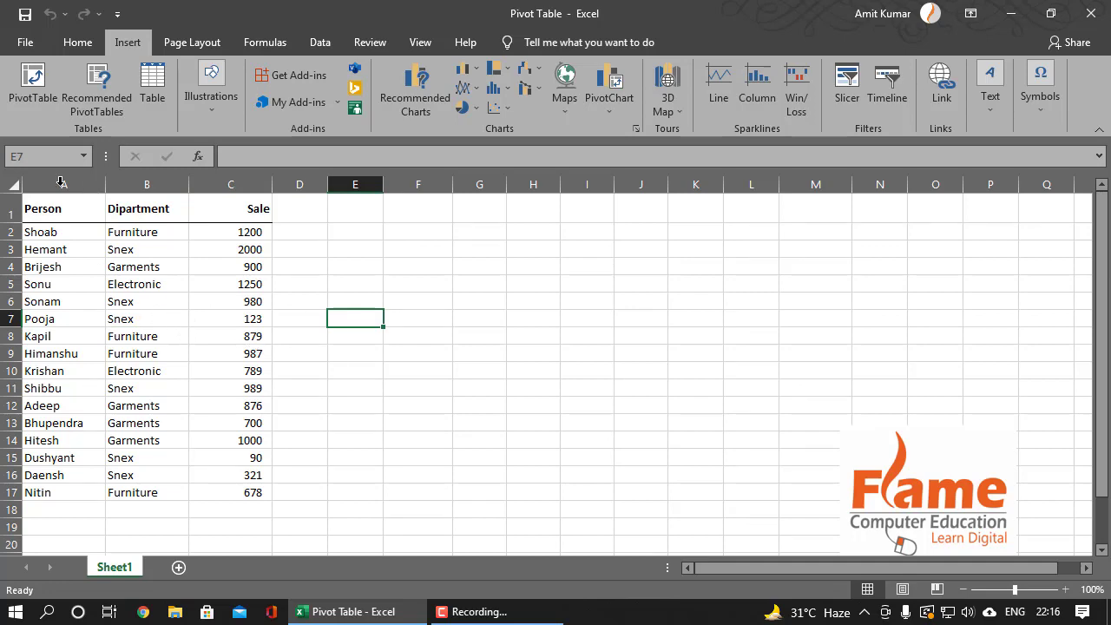
pyautogui.click(33, 83)
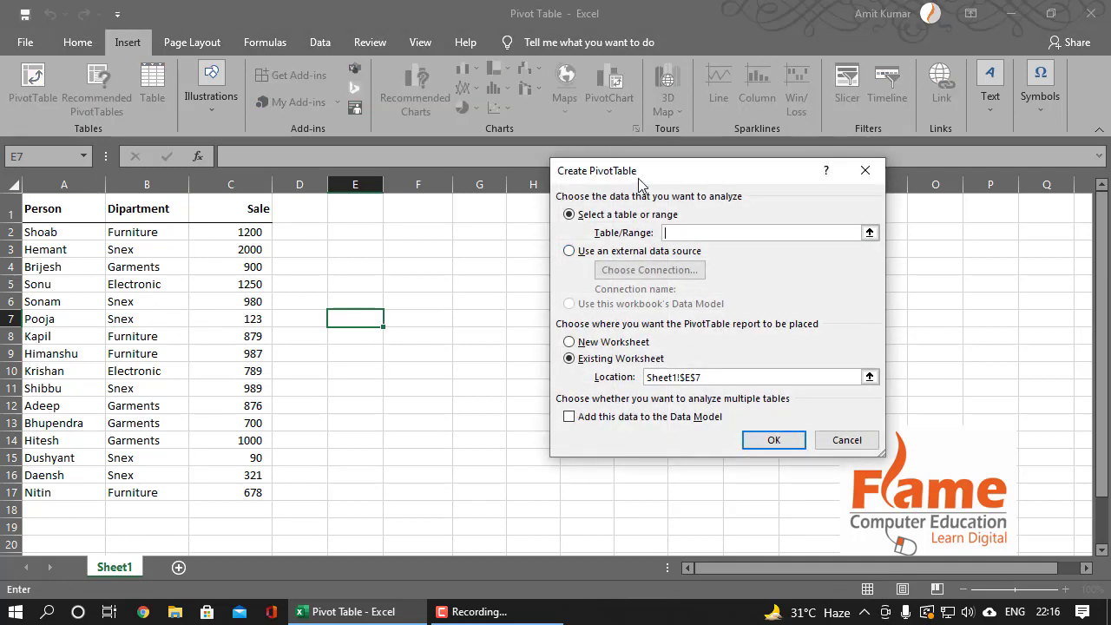
pyautogui.moveTo(639, 183); pyautogui.dragTo(576, 193)
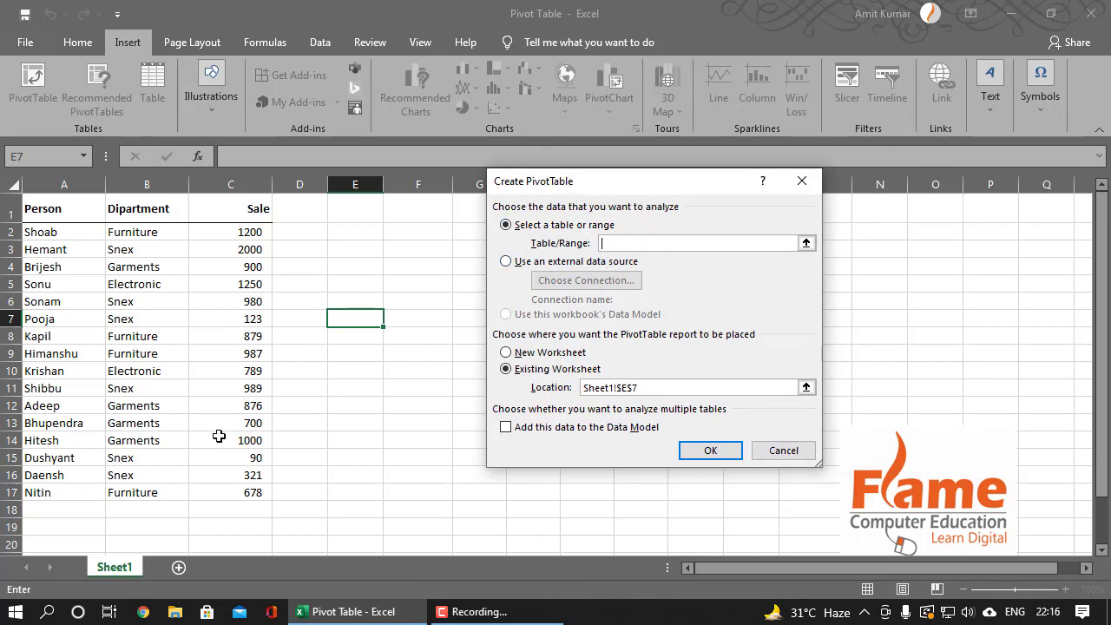
pyautogui.click(797, 453)
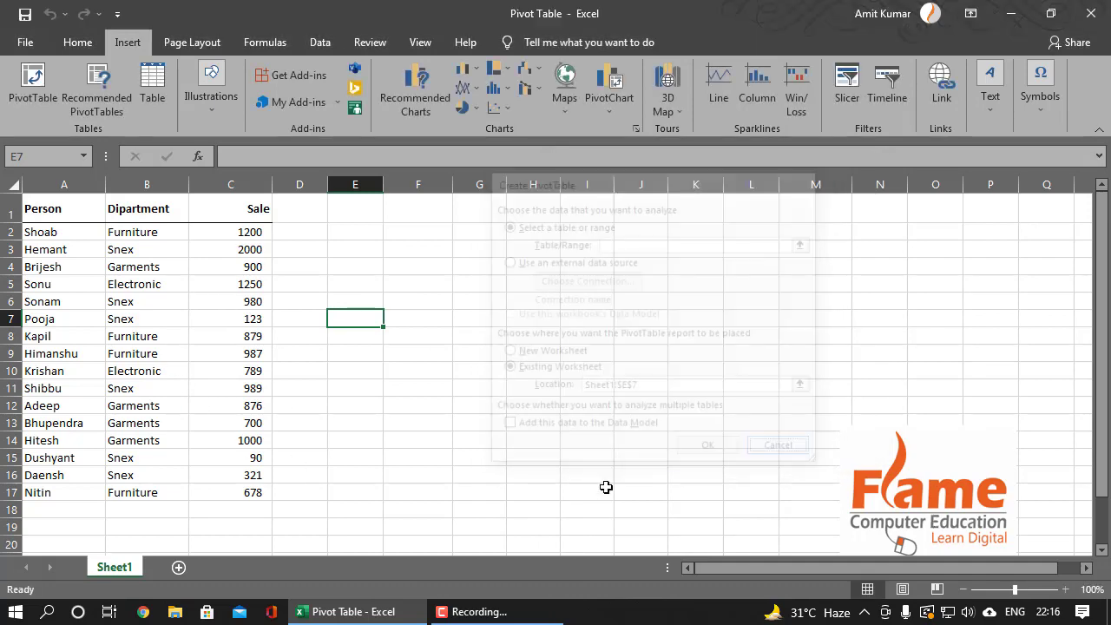
# Create a PivotTable from Sheet1!$A$1:$C$17 and place it on the existing worksheet at cell E1
pyautogui.click(180, 333)
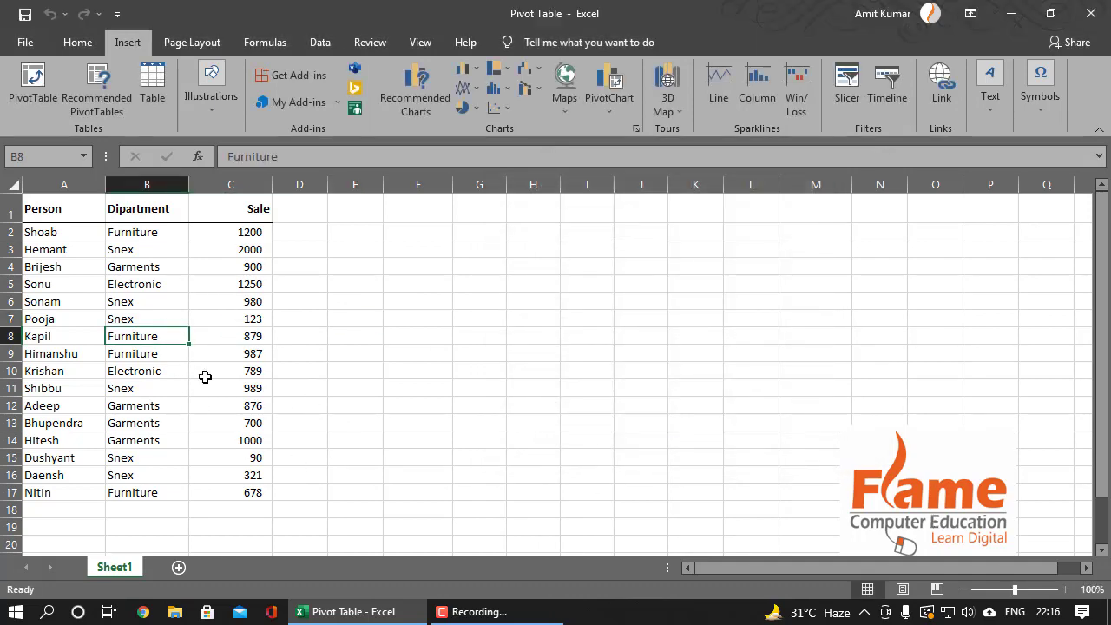
pyautogui.click(35, 82)
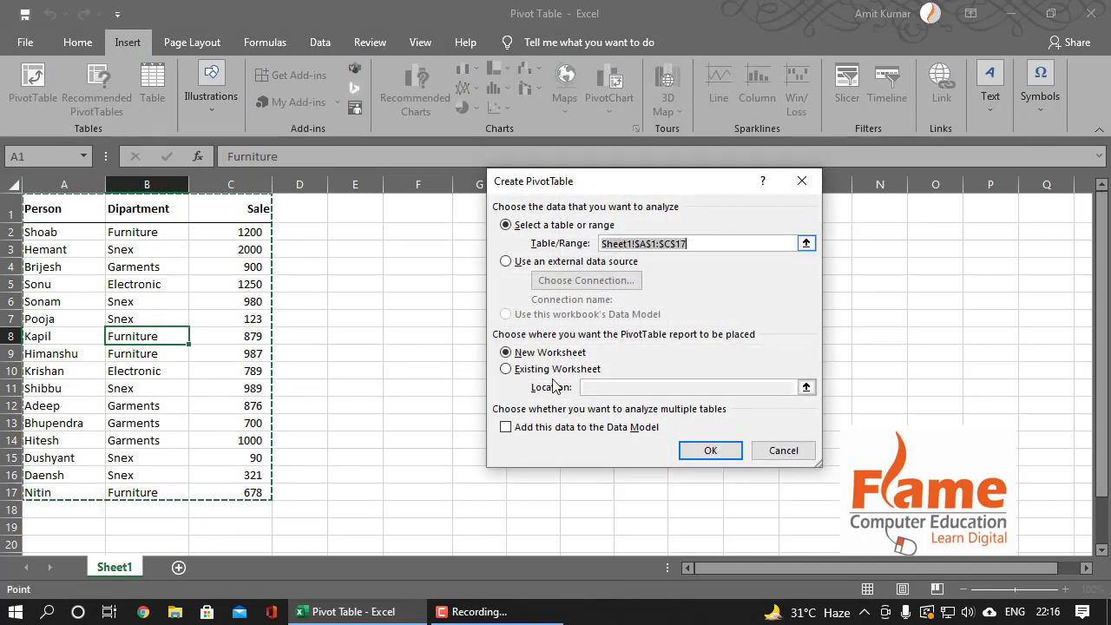
pyautogui.click(538, 263)
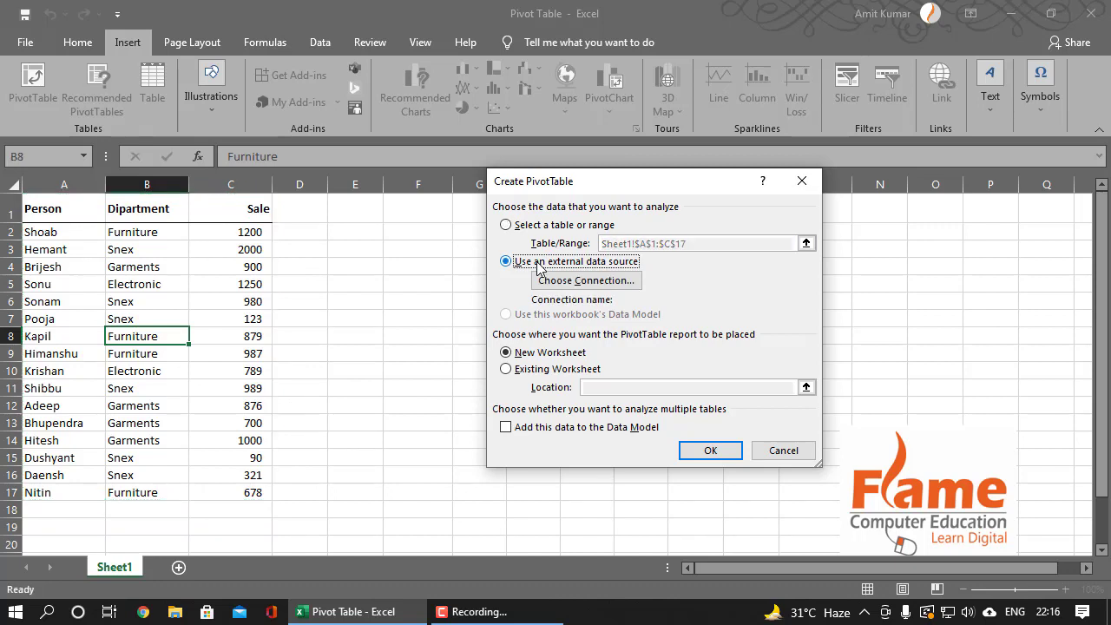
pyautogui.click(521, 227)
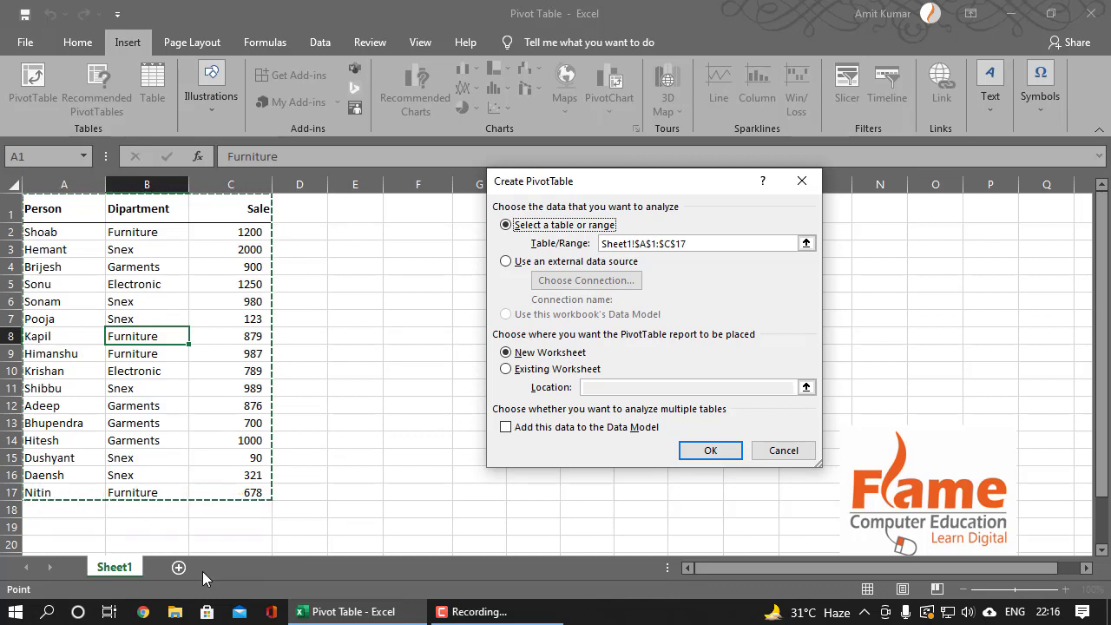
pyautogui.click(551, 373)
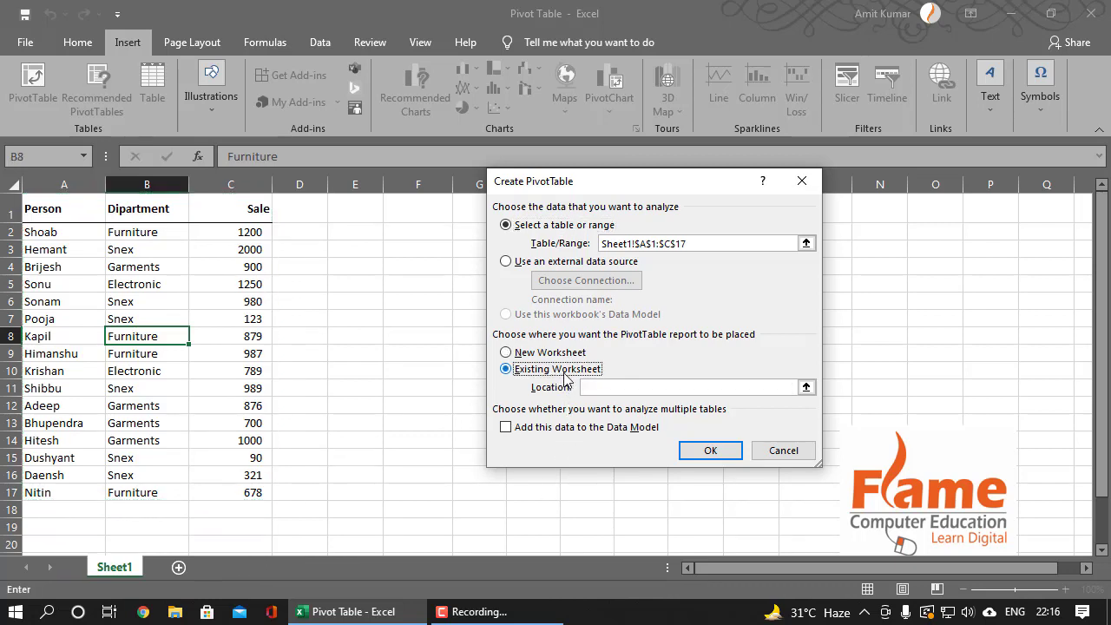
pyautogui.click(585, 388)
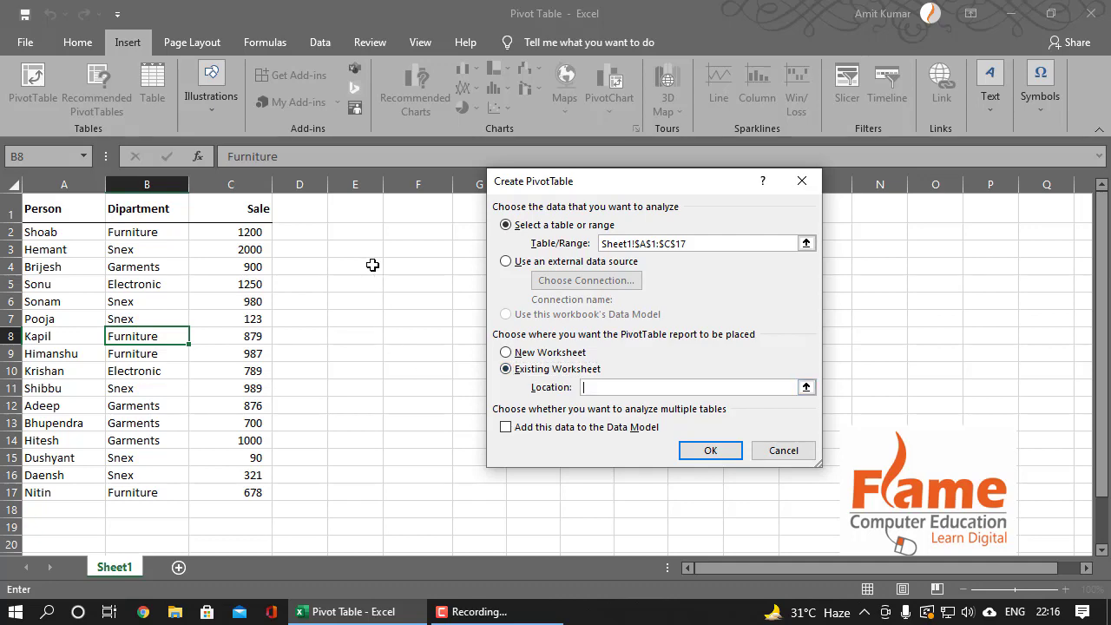
pyautogui.click(349, 211)
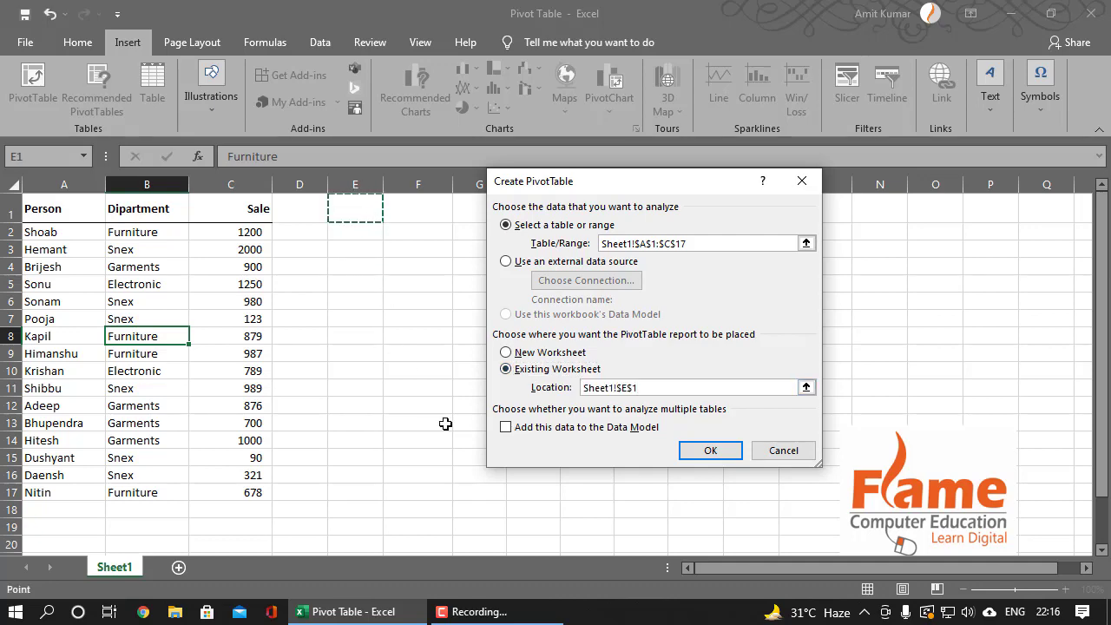
pyautogui.click(710, 456)
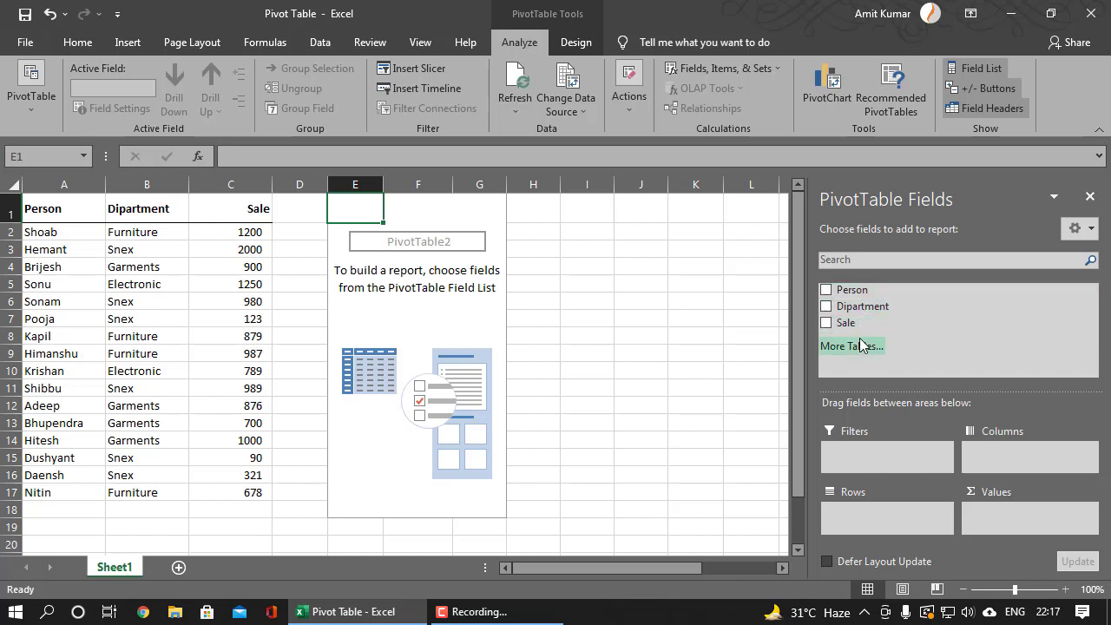
# Try the Person, Dipartment and Sale fields in the PivotTable one at a time, removing each again
pyautogui.click(825, 290)
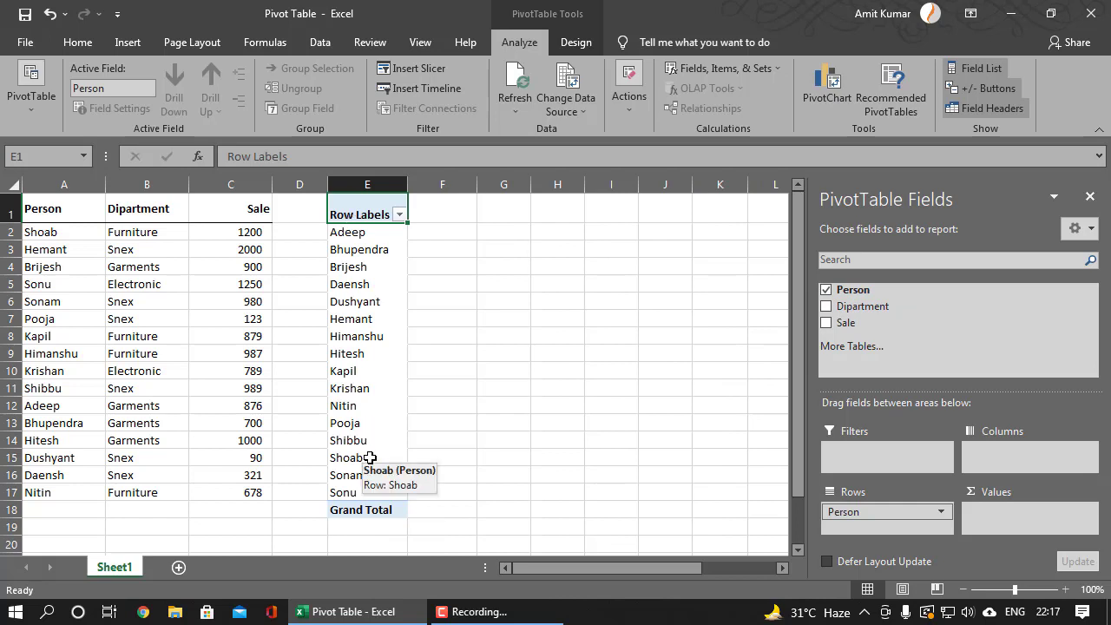
pyautogui.click(825, 291)
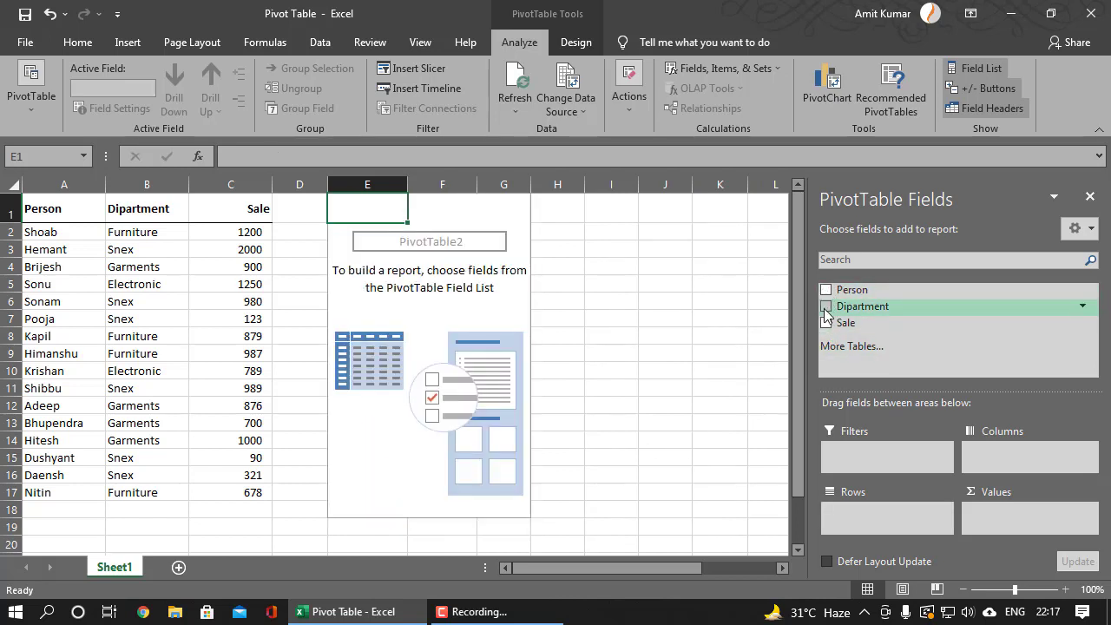
pyautogui.click(826, 306)
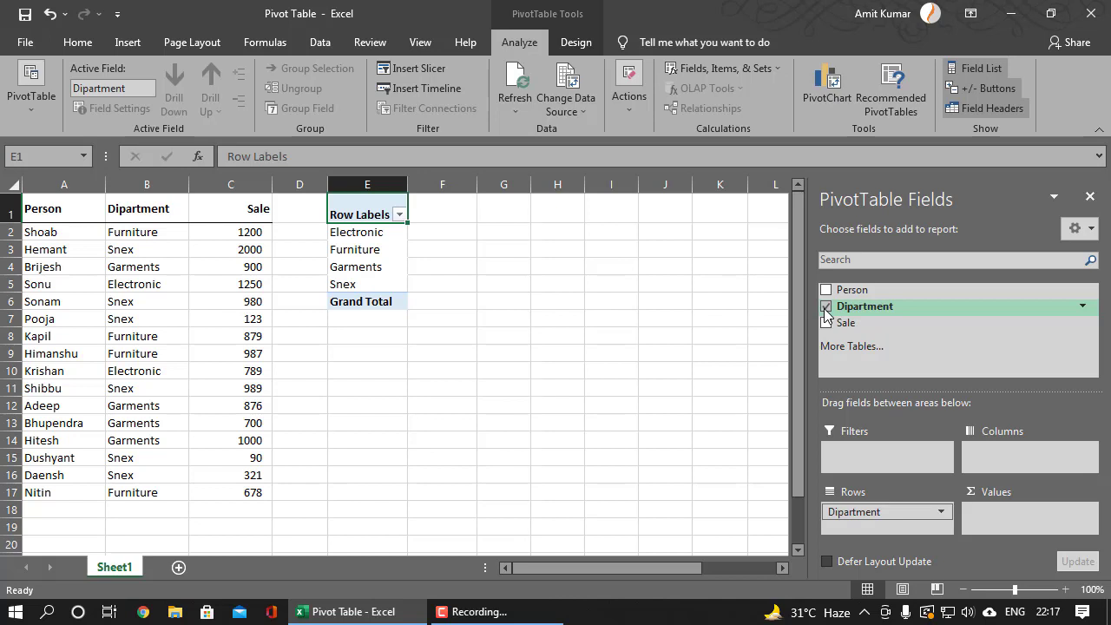
pyautogui.click(826, 308)
pyautogui.click(825, 323)
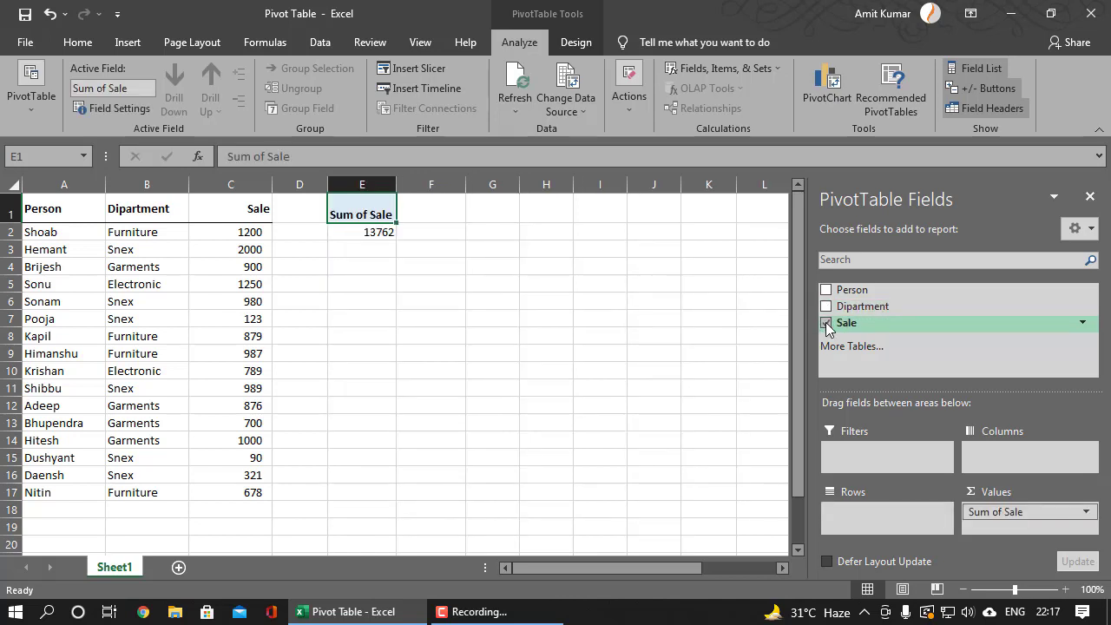
pyautogui.click(825, 323)
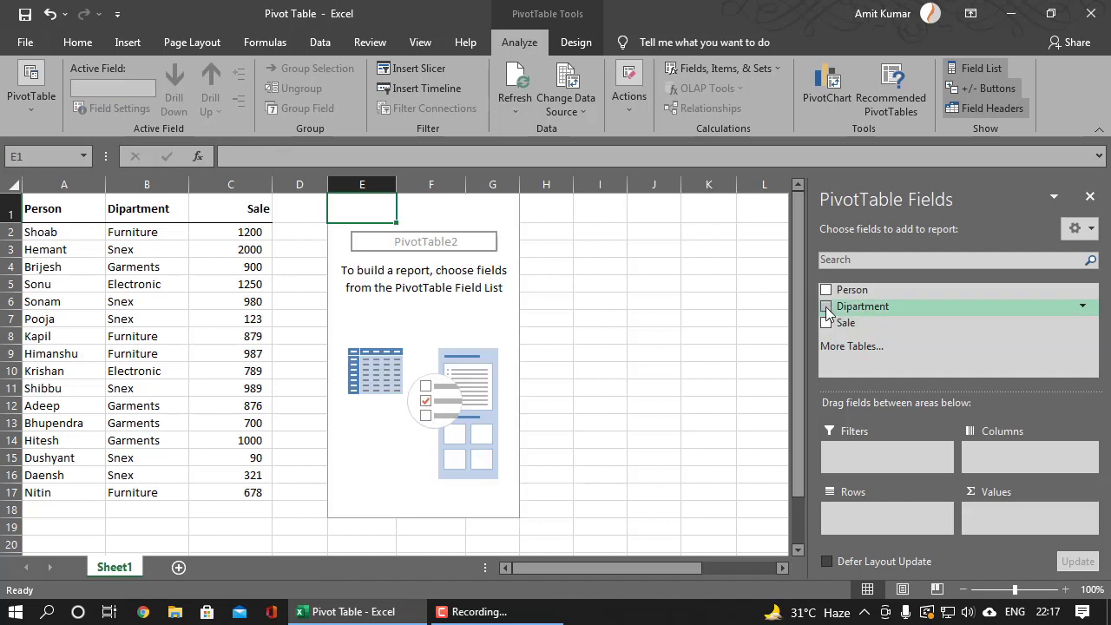
# Try summarizing Sale by Person in the PivotTable, and remove both fields again
pyautogui.click(826, 291)
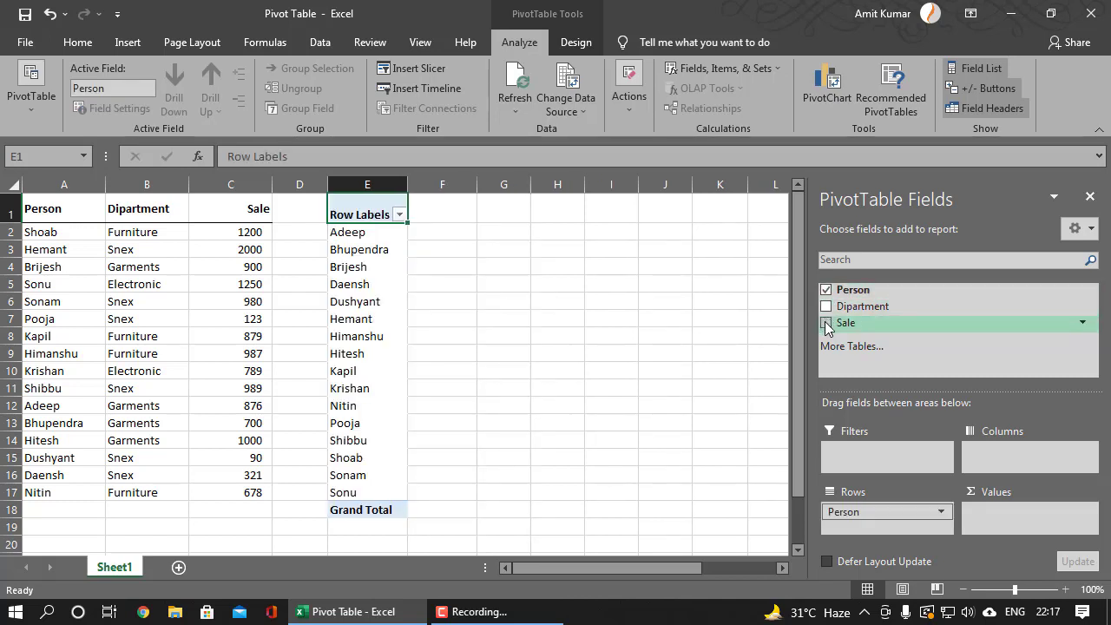
pyautogui.click(825, 323)
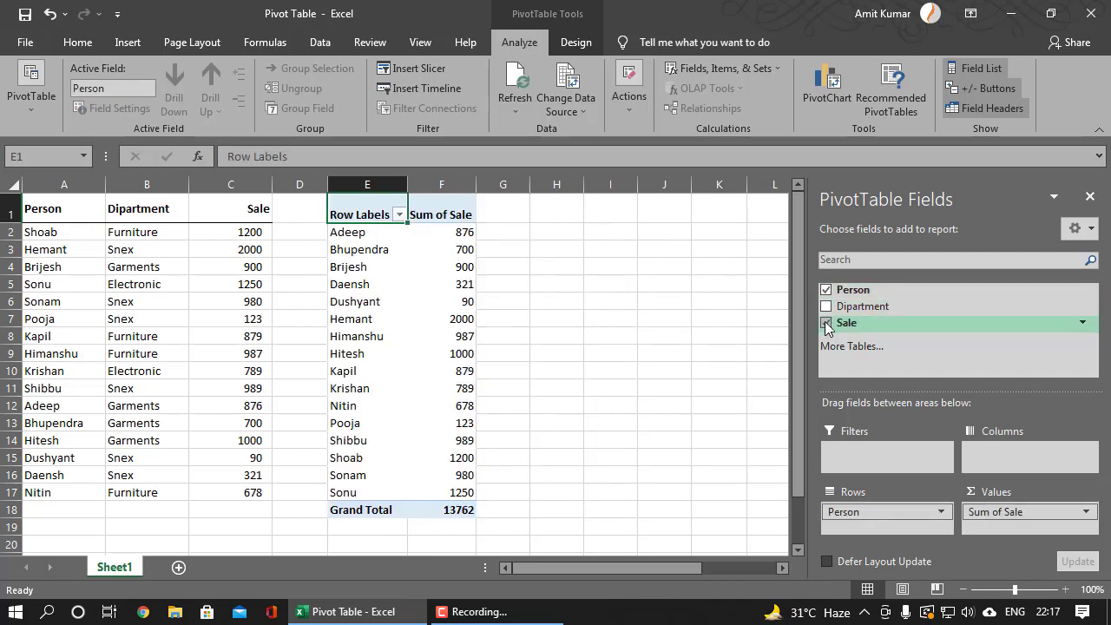
pyautogui.click(826, 323)
pyautogui.click(825, 290)
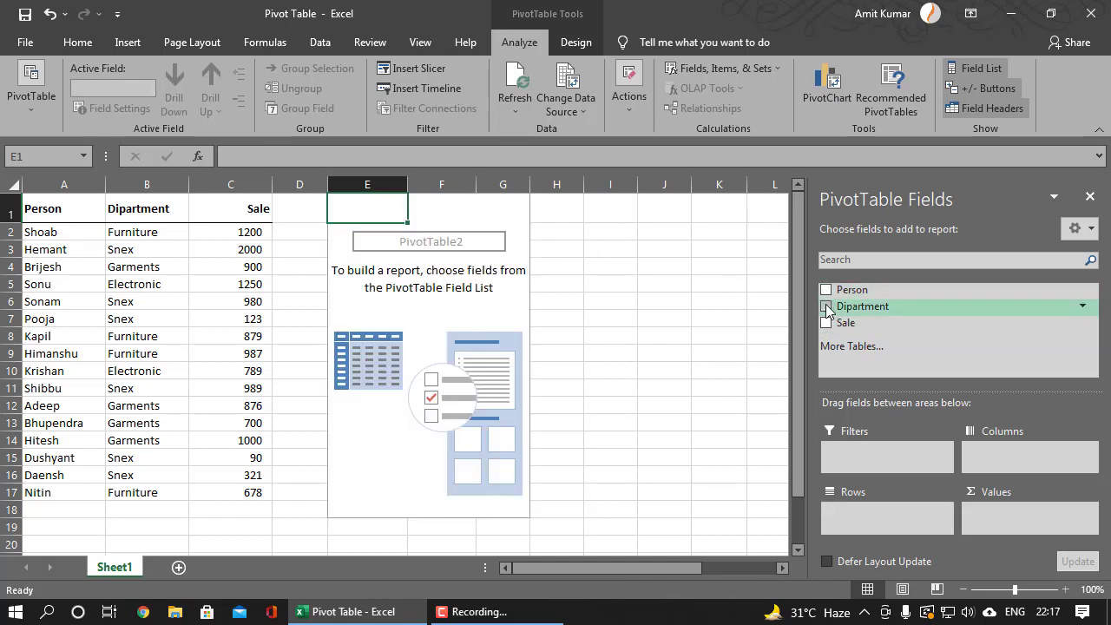
# Try summarizing Sale by Dipartment in the PivotTable, and remove both fields again
pyautogui.click(826, 306)
pyautogui.click(825, 323)
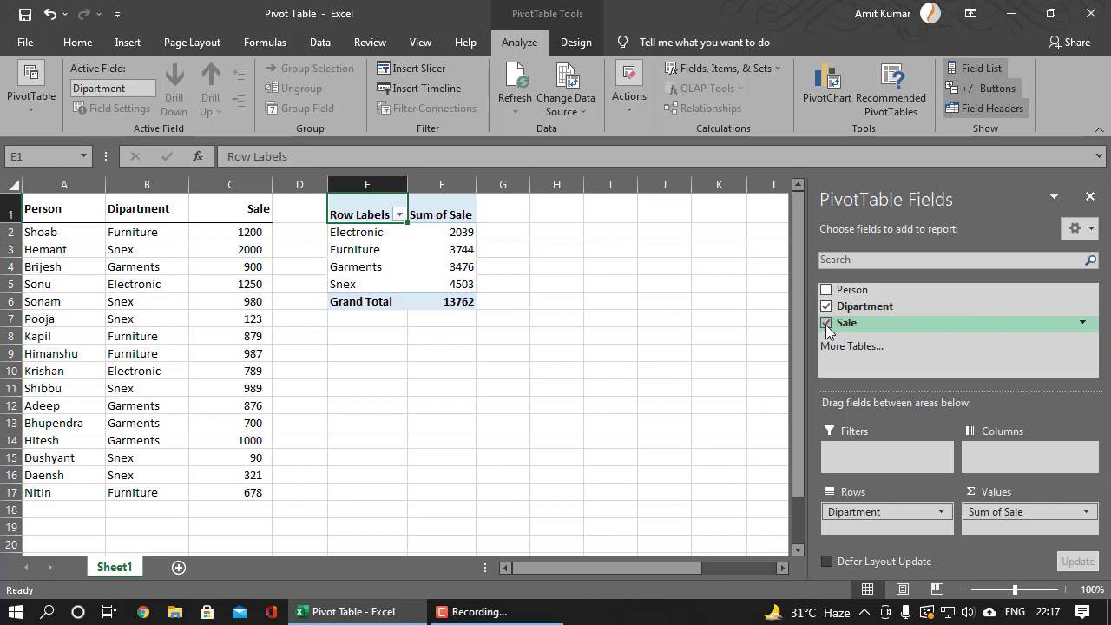
pyautogui.click(825, 322)
pyautogui.click(825, 306)
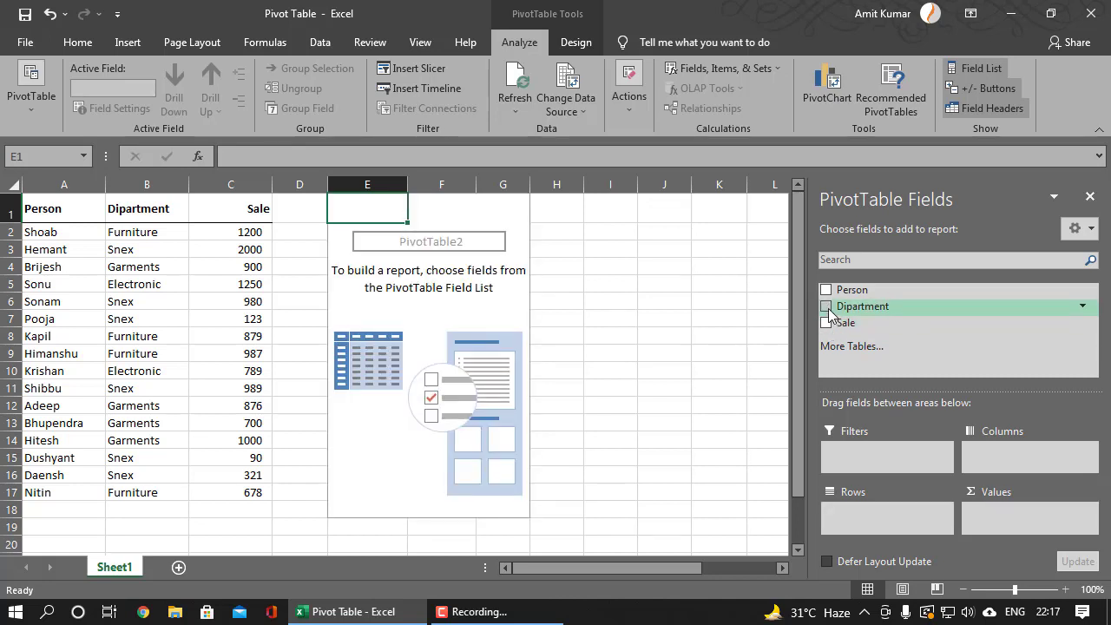
# Add Dipartment and Person as nested row fields, with Sale as the summed value, to the PivotTable
pyautogui.click(825, 306)
pyautogui.click(825, 290)
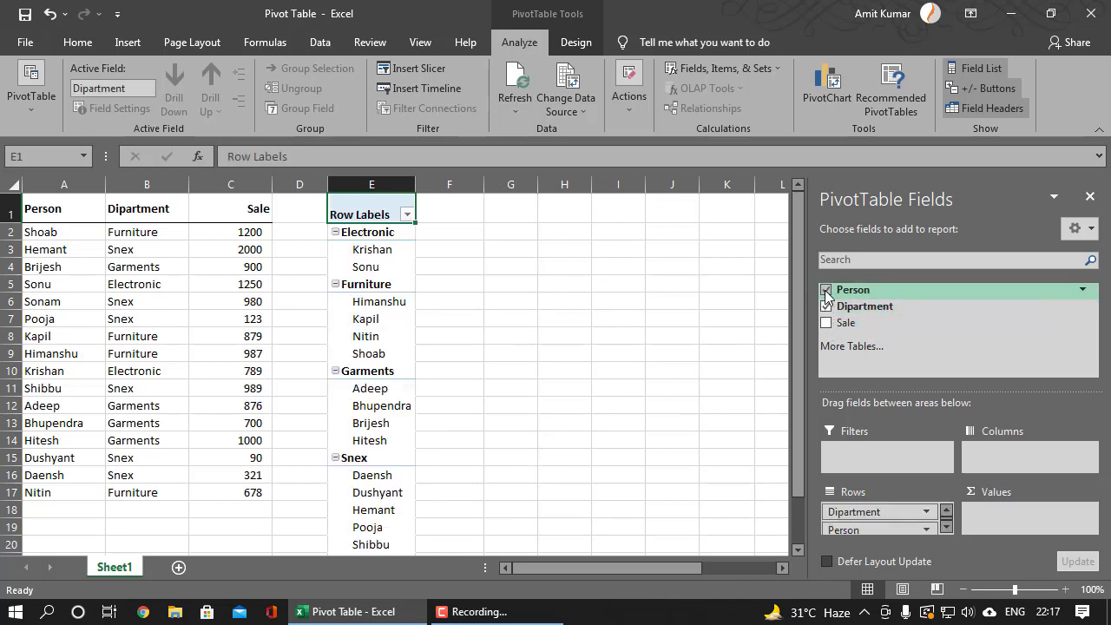
pyautogui.click(826, 323)
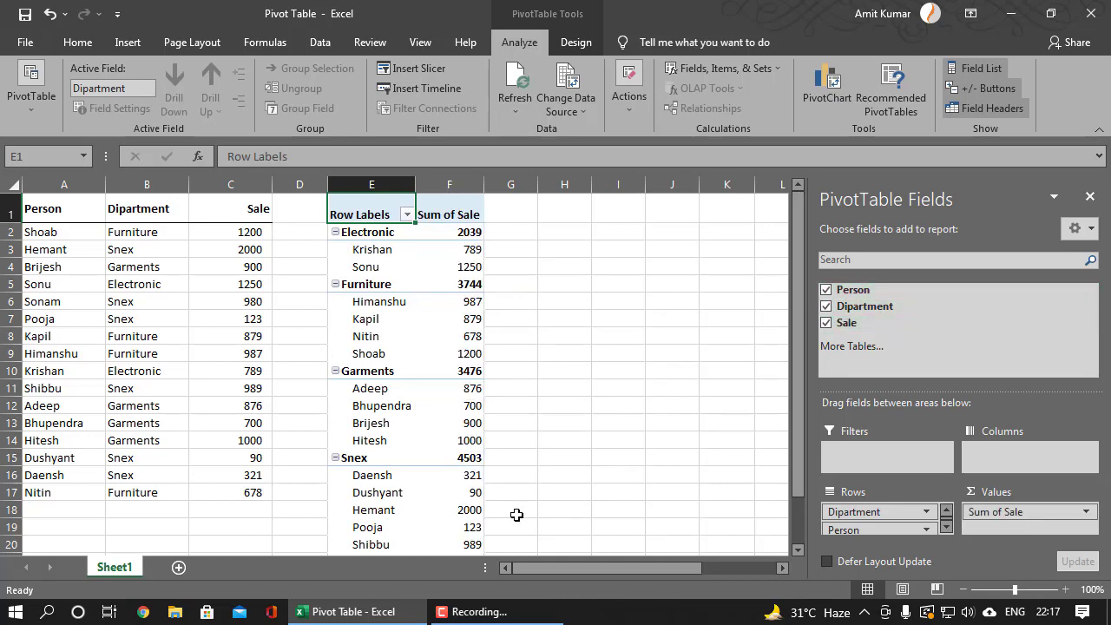
# Move the Person field from the PivotTable's rows to its columns
pyautogui.scroll(-3, 517, 515)
pyautogui.scroll(3, 516, 515)
pyautogui.moveTo(867, 531); pyautogui.dragTo(1018, 454)
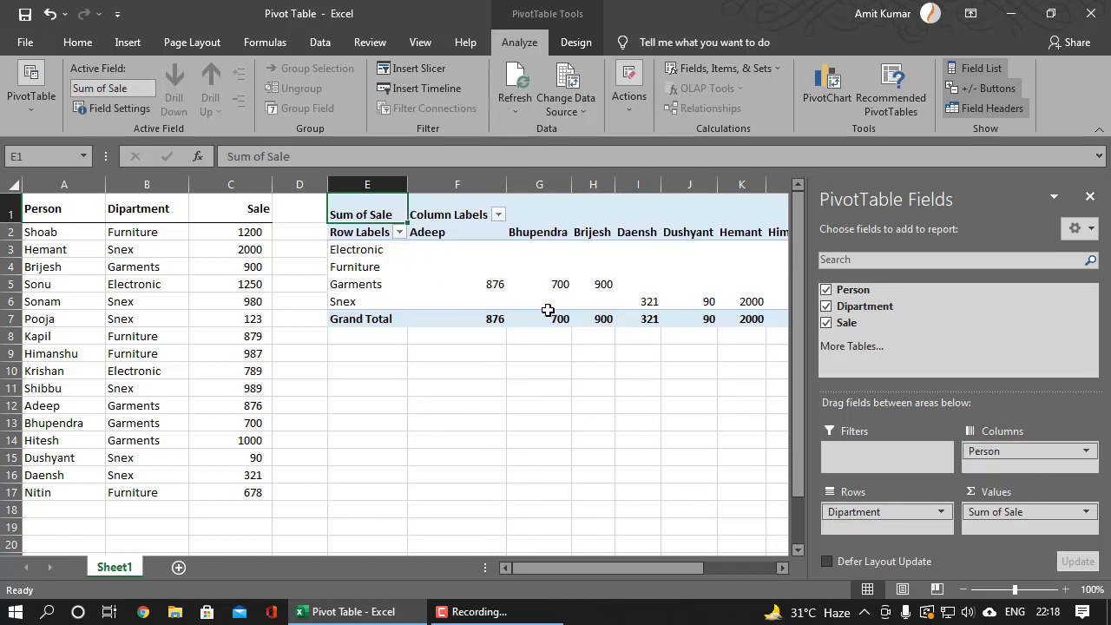
# Examine the Garments row of the PivotTable against the first two person columns and their sale values
pyautogui.click(364, 283)
pyautogui.click(461, 231)
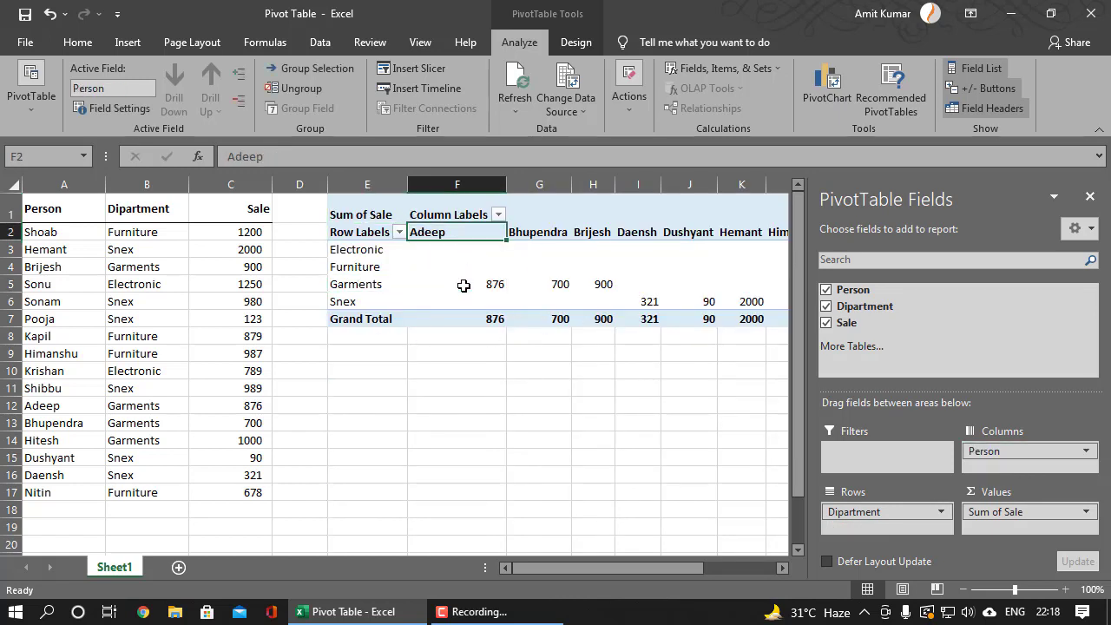
pyautogui.click(461, 284)
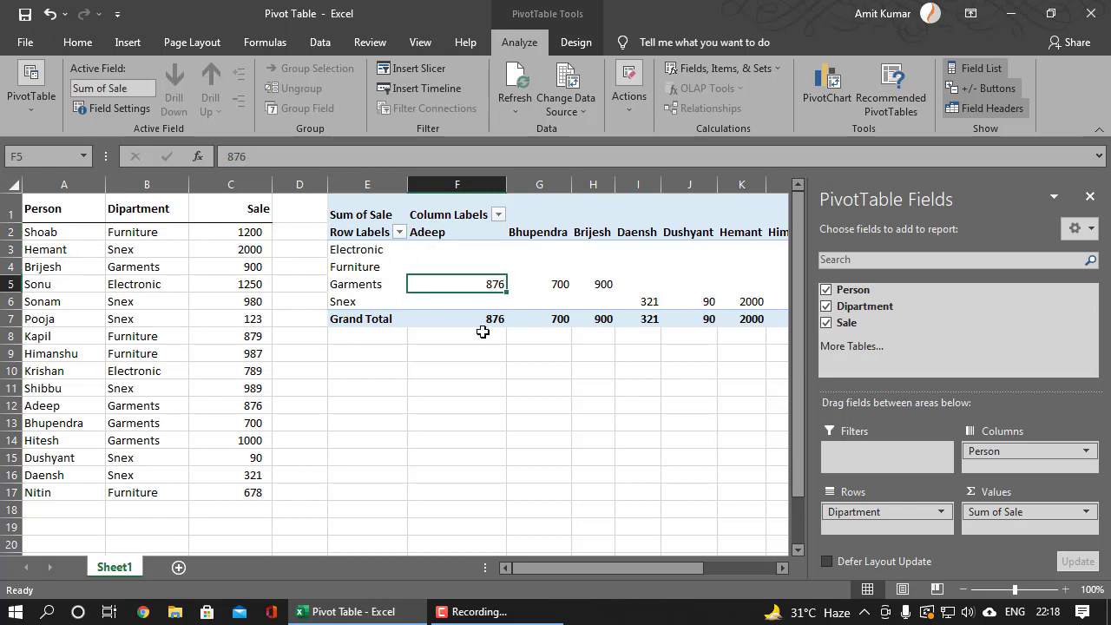
pyautogui.click(537, 231)
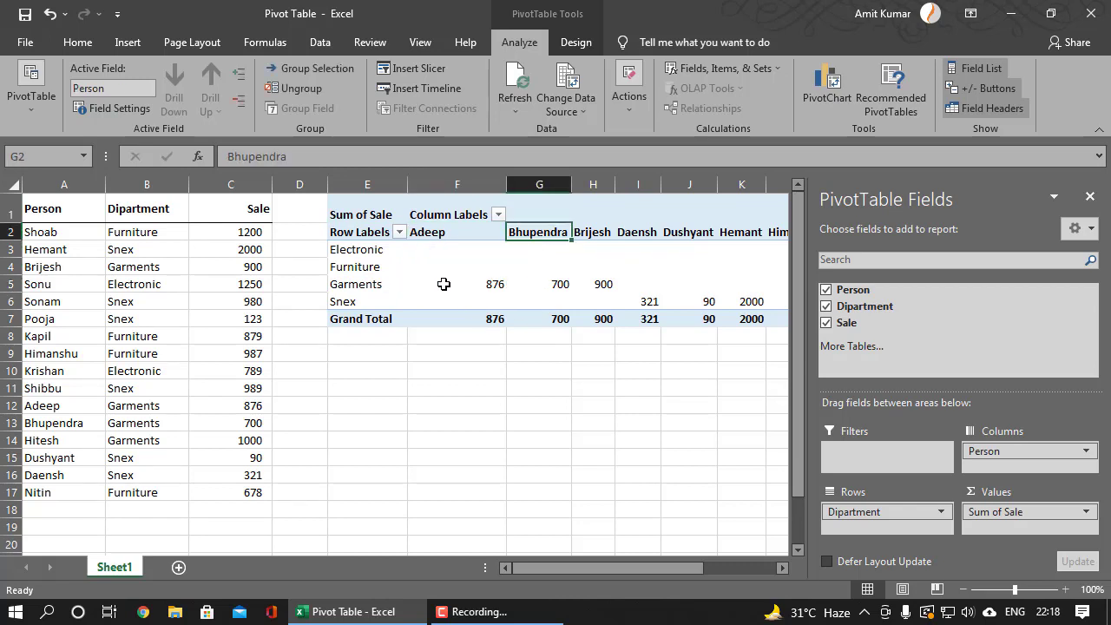
pyautogui.click(545, 285)
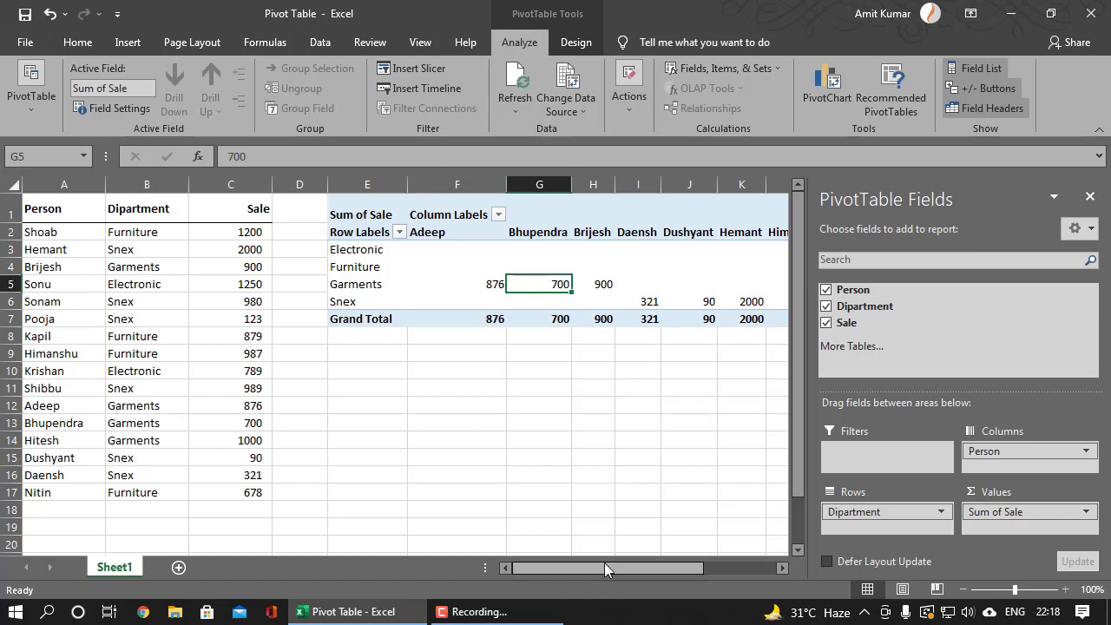
# Move the Person field from the PivotTable's columns back to its rows, nested under Dipartment
pyautogui.moveTo(604, 568); pyautogui.dragTo(643, 564)
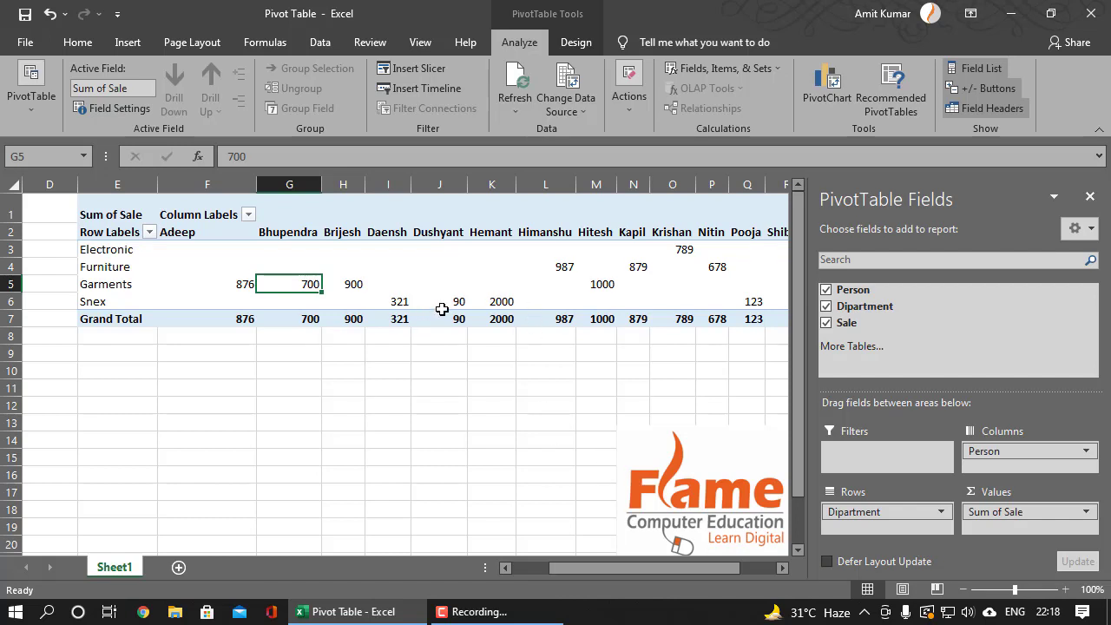
pyautogui.moveTo(1029, 458); pyautogui.dragTo(862, 539)
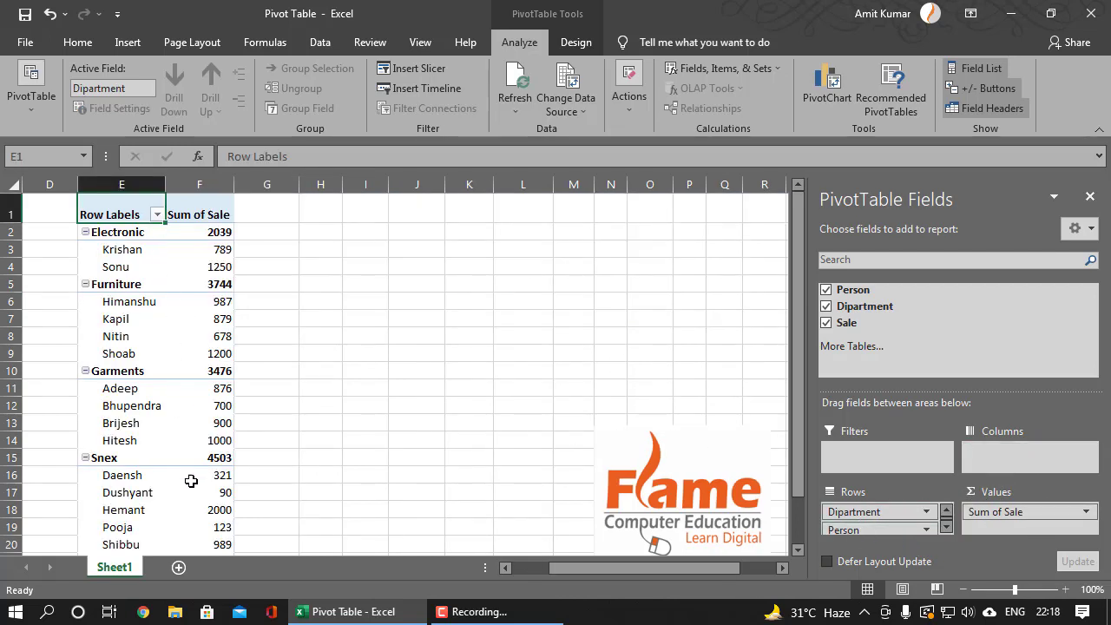
pyautogui.moveTo(588, 573); pyautogui.dragTo(544, 572)
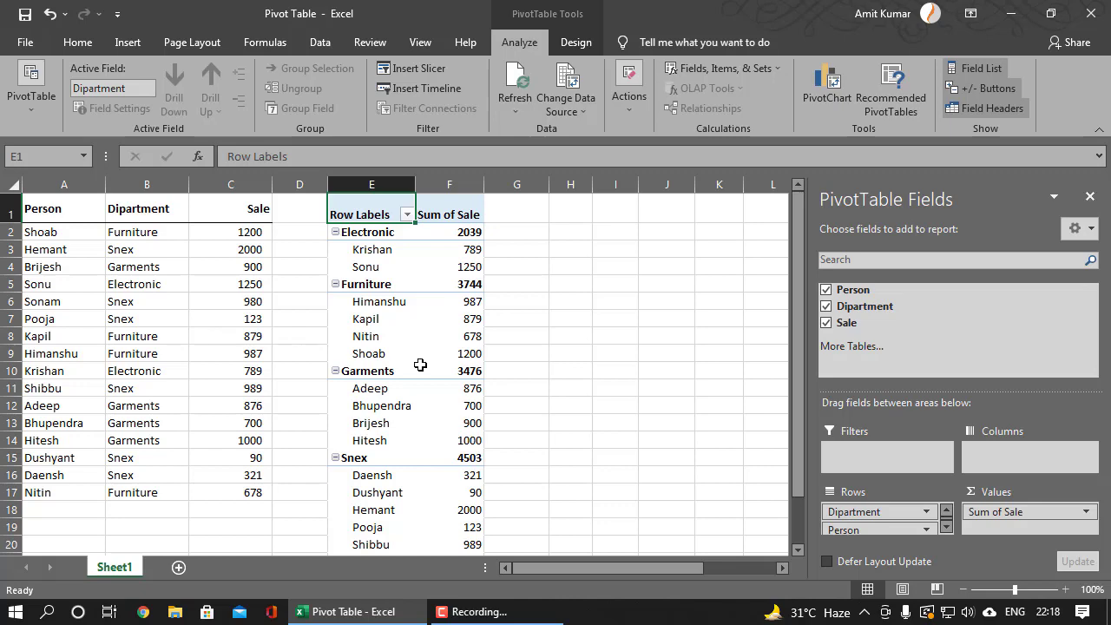
# Delete columns E and F to remove the PivotTable beside the sales data
pyautogui.click(127, 42)
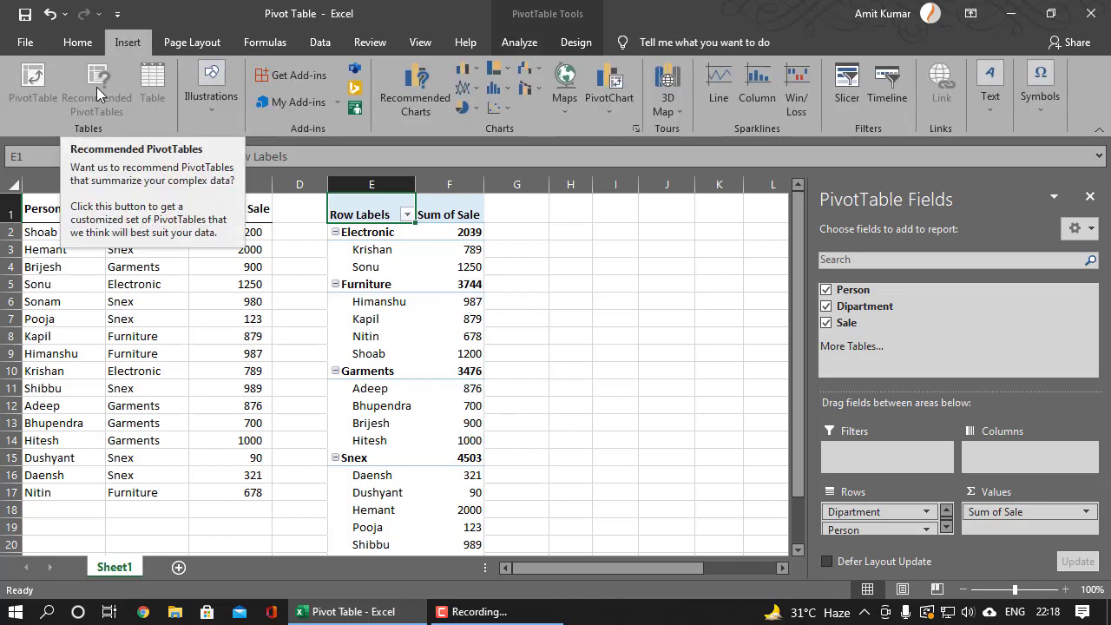
pyautogui.moveTo(373, 184); pyautogui.dragTo(416, 192)
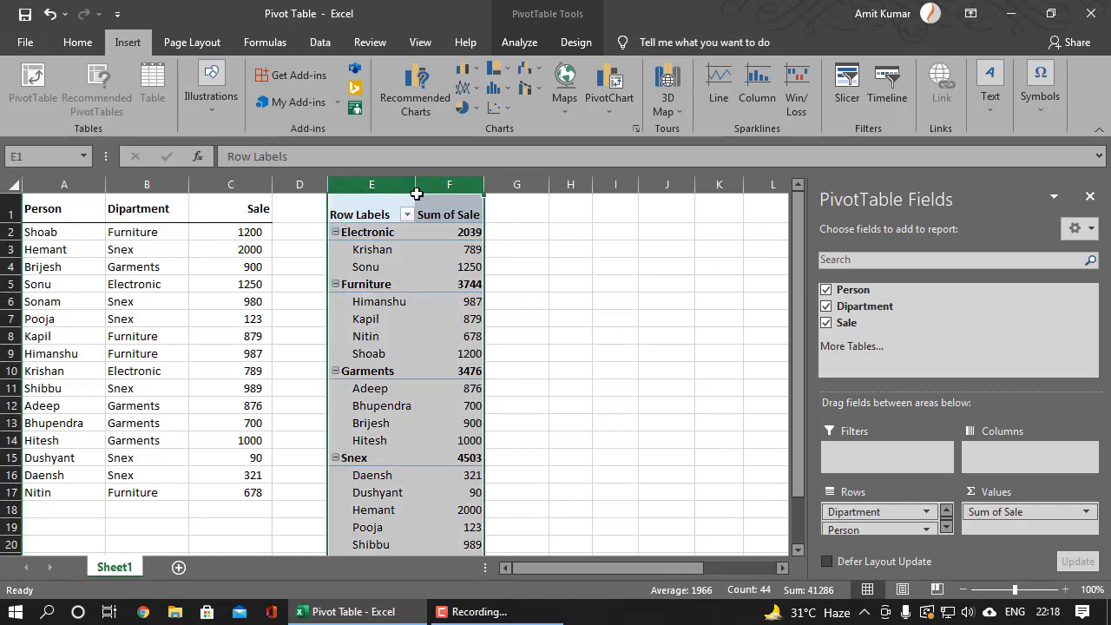
pyautogui.rightClick(399, 253)
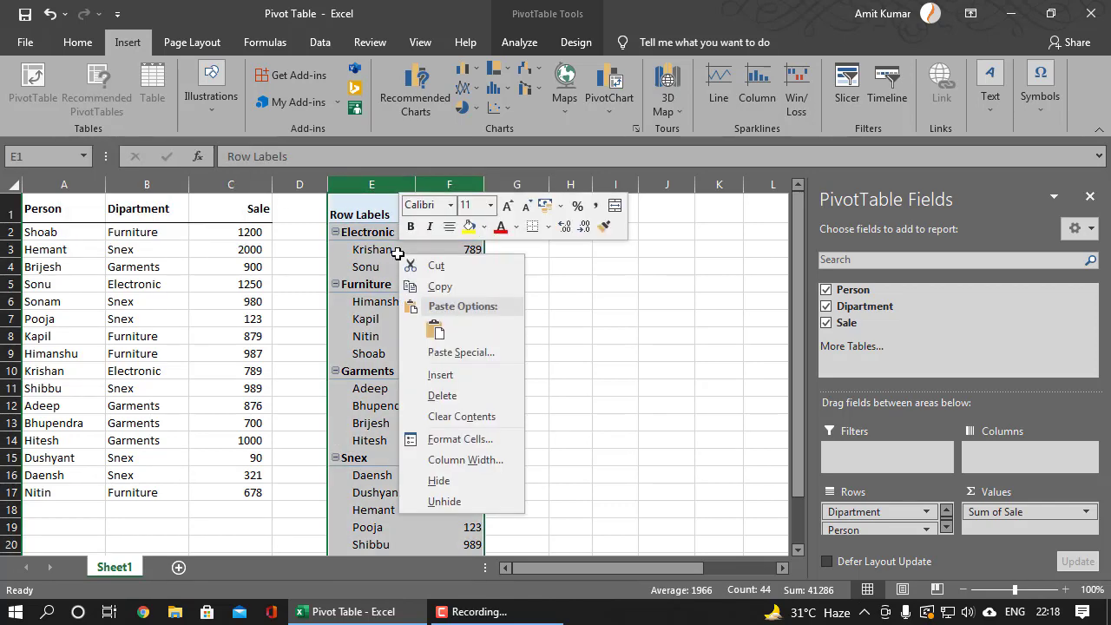
pyautogui.click(467, 395)
pyautogui.click(382, 326)
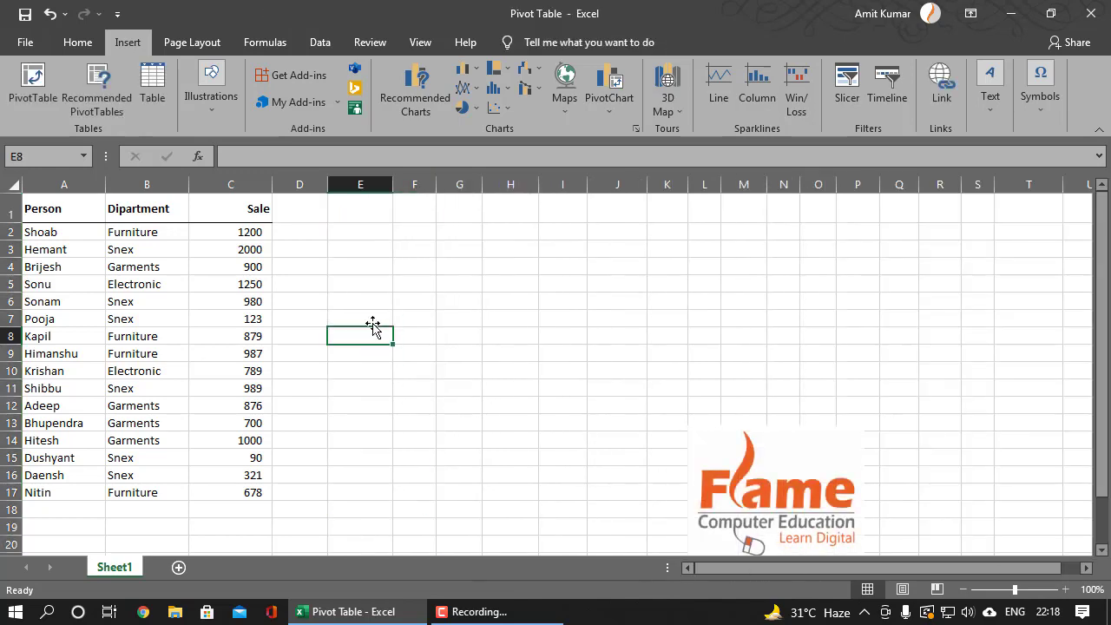
# Compare the recommended PivotTables for the sales data and insert Count of Person by Dipartment on a new sheet
pyautogui.click(141, 298)
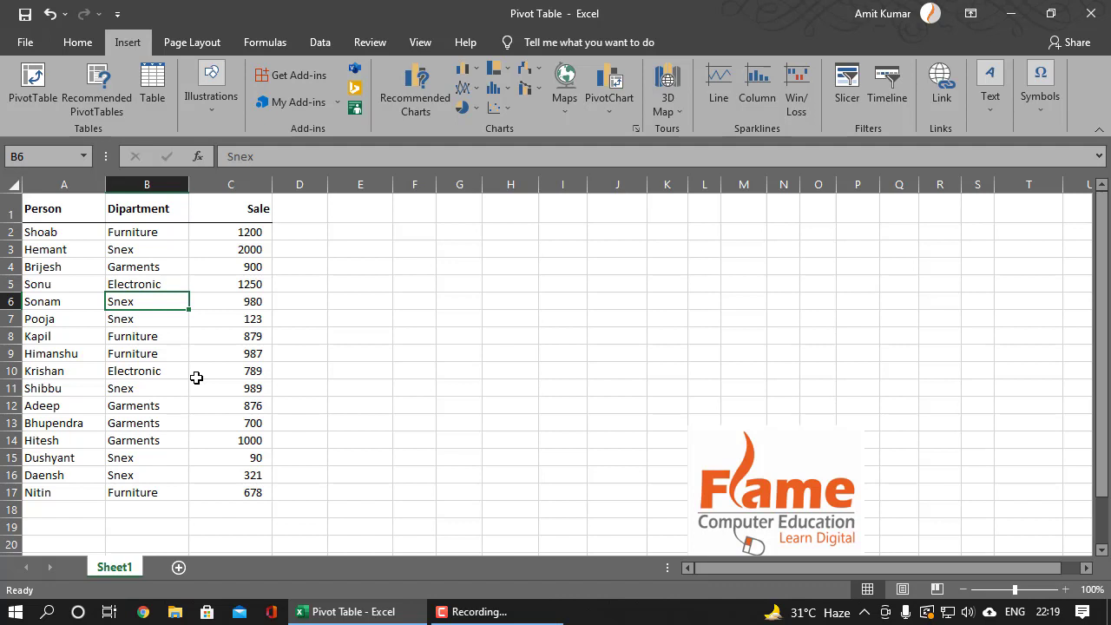
pyautogui.click(111, 100)
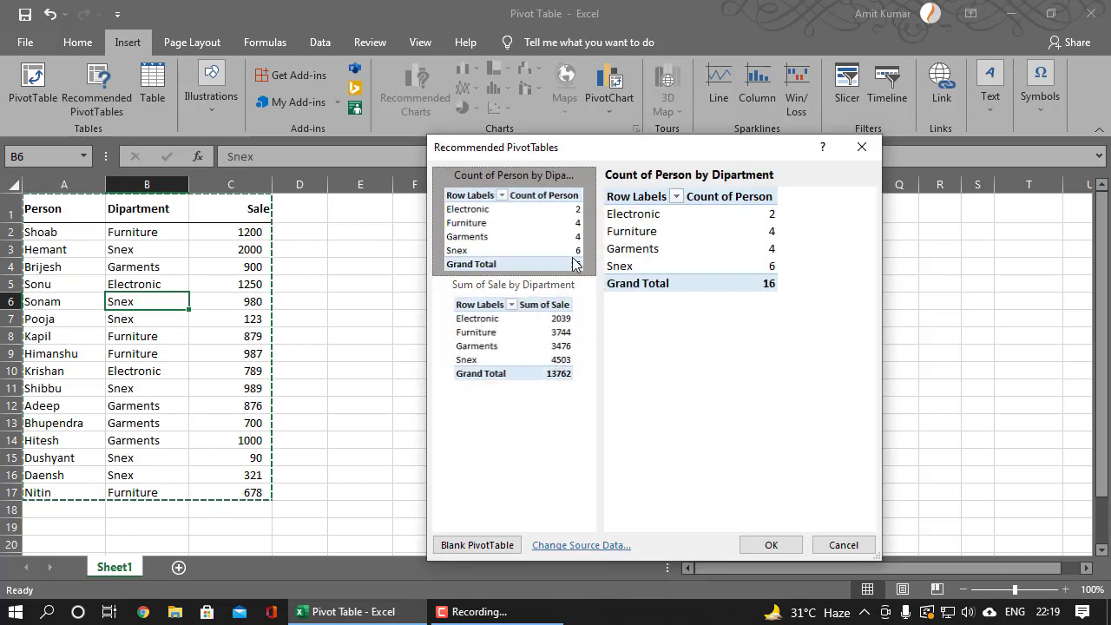
pyautogui.click(562, 321)
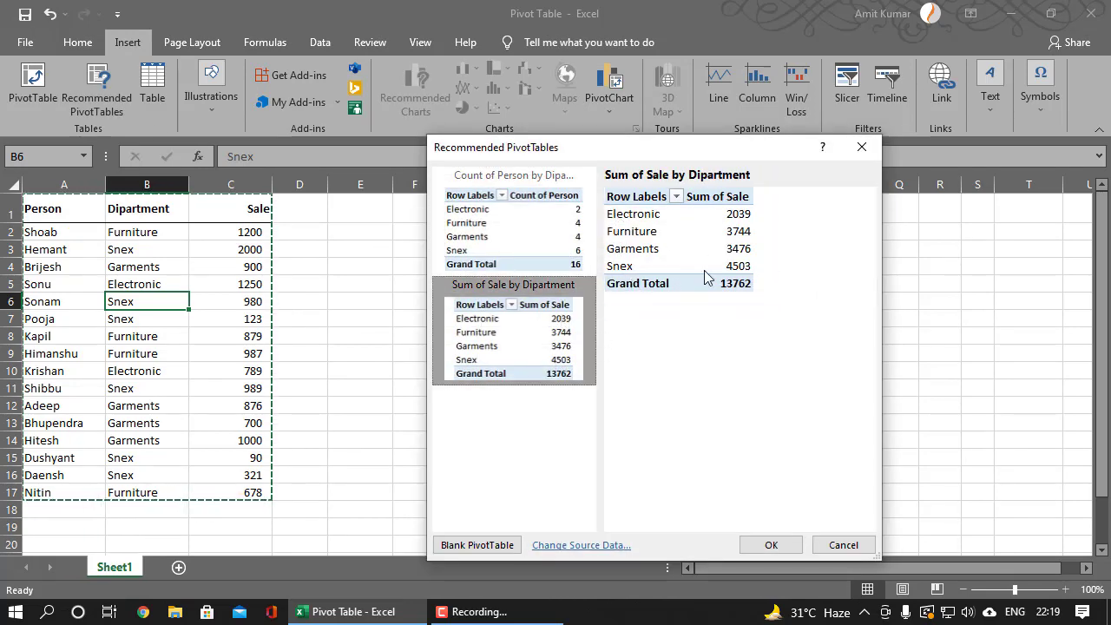
pyautogui.click(532, 251)
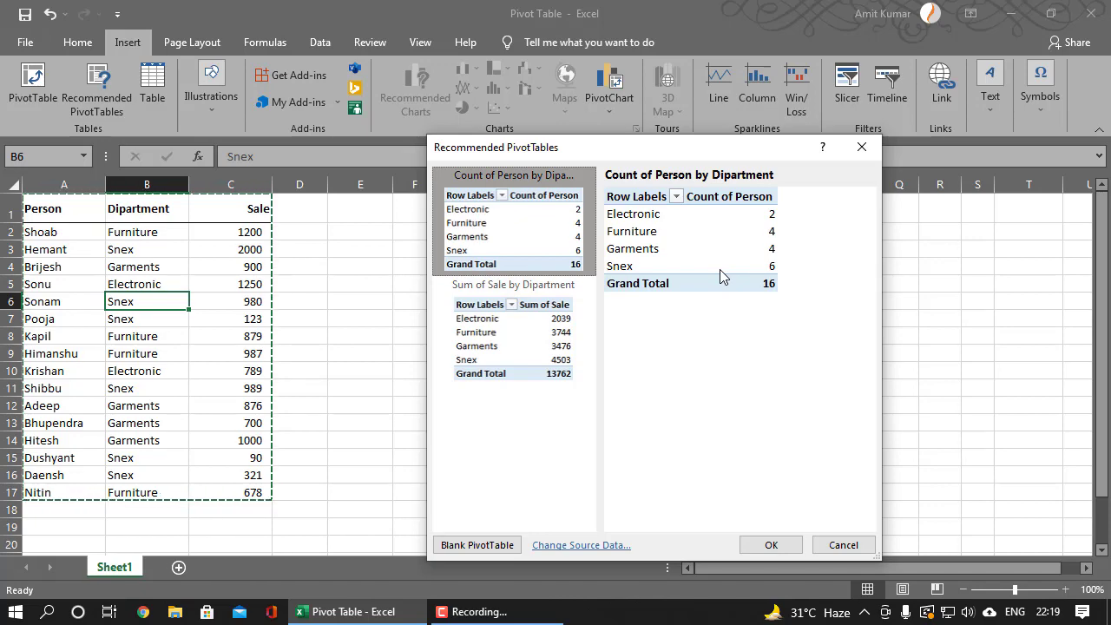
pyautogui.click(769, 544)
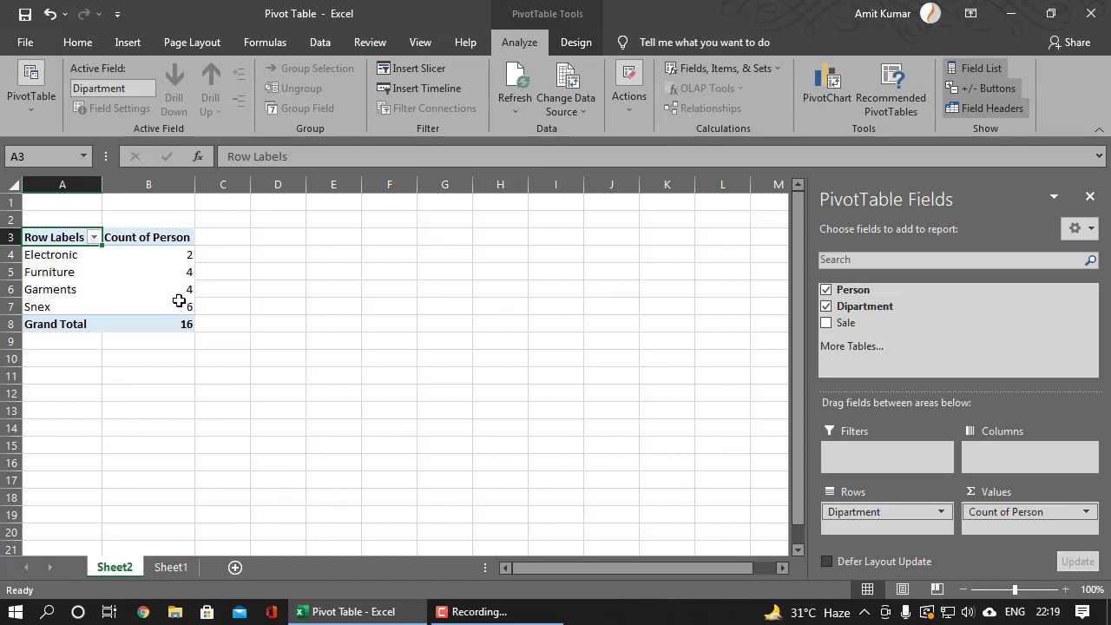
pyautogui.moveTo(182, 319)
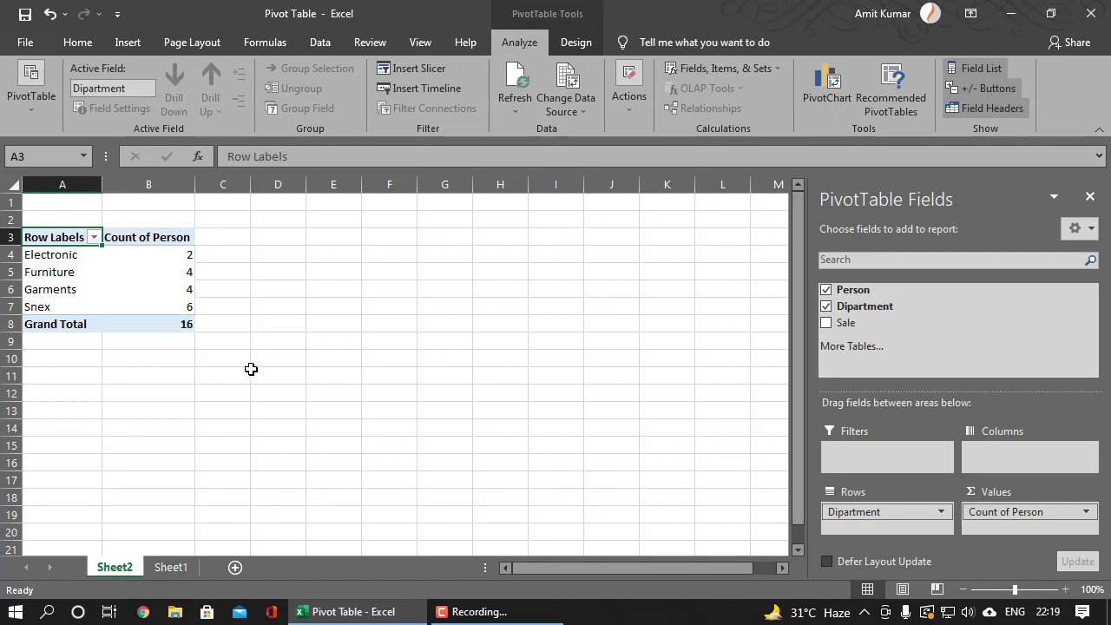
# Return to the sales data on Sheet1 and select the empty cell E7 beside it
pyautogui.click(135, 43)
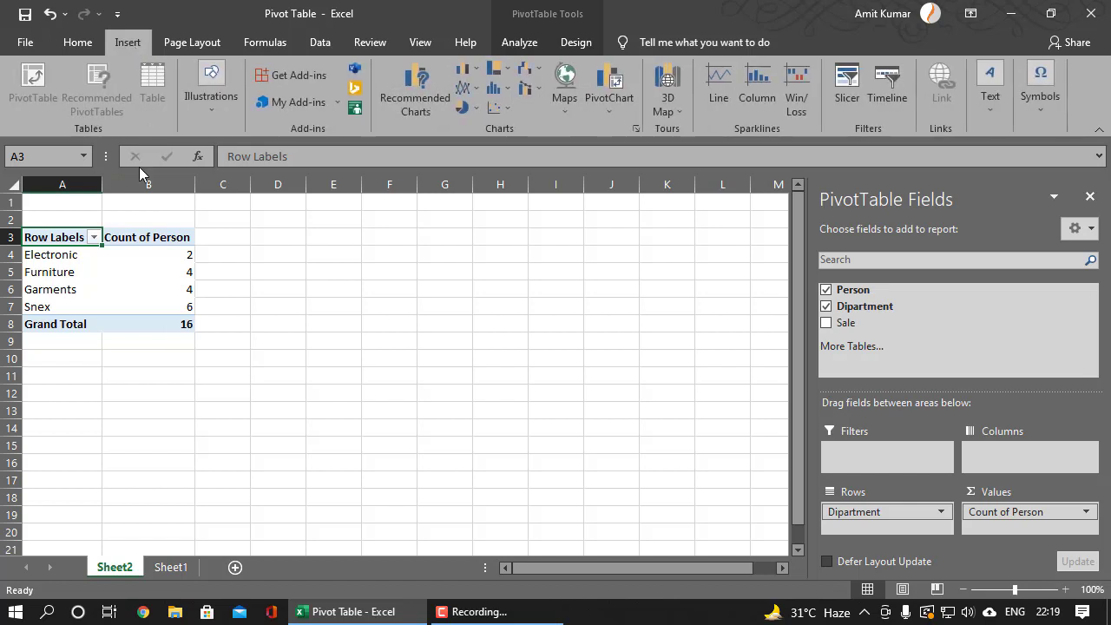
pyautogui.click(170, 566)
pyautogui.click(177, 370)
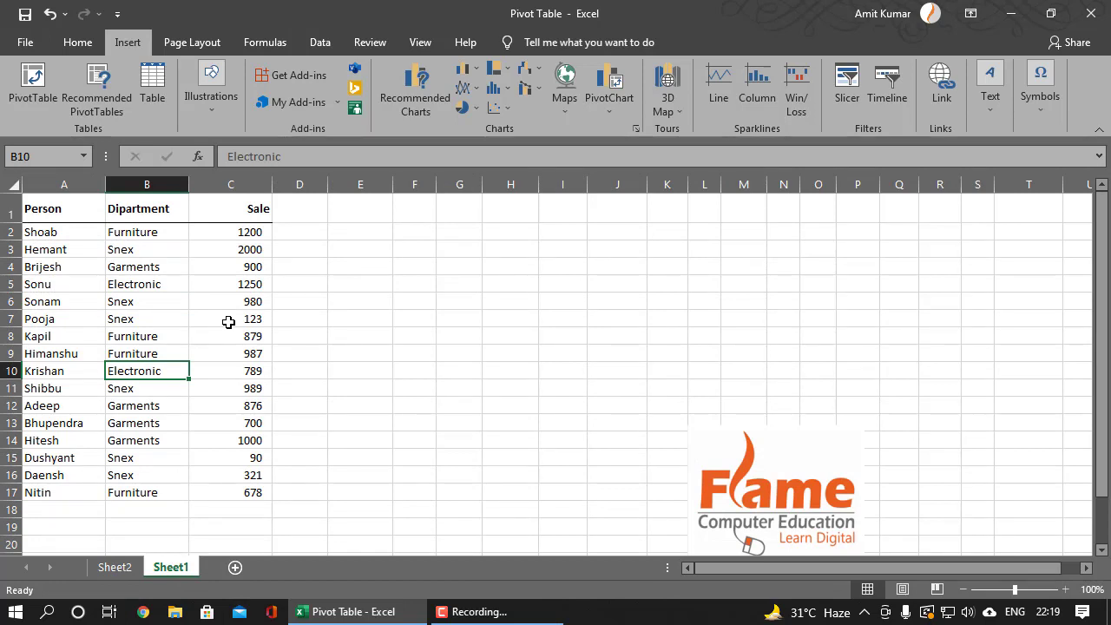
pyautogui.click(354, 324)
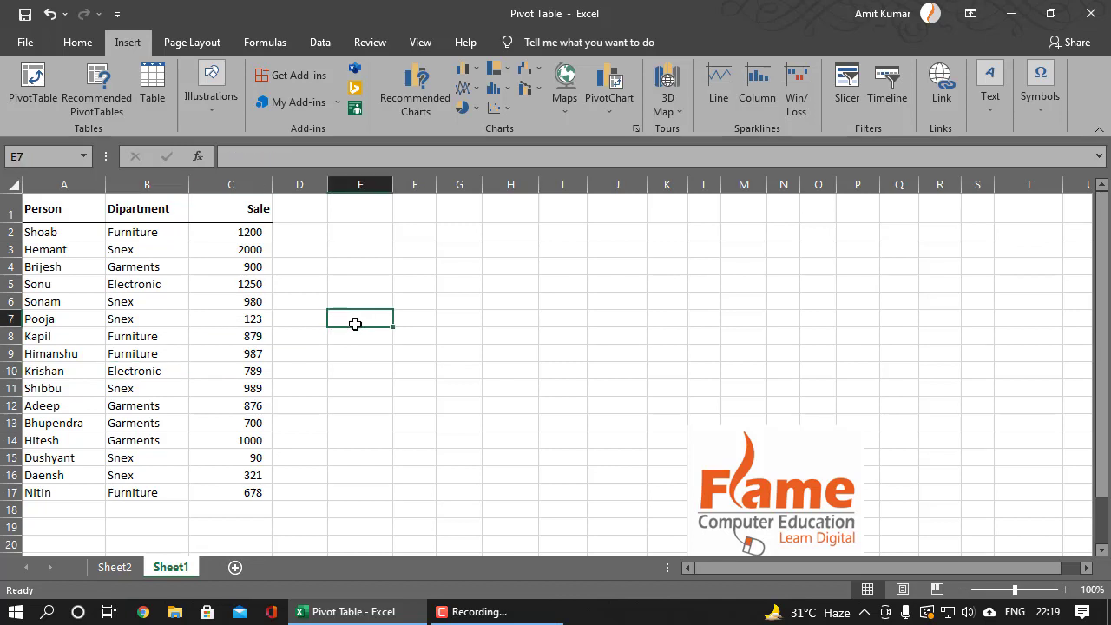